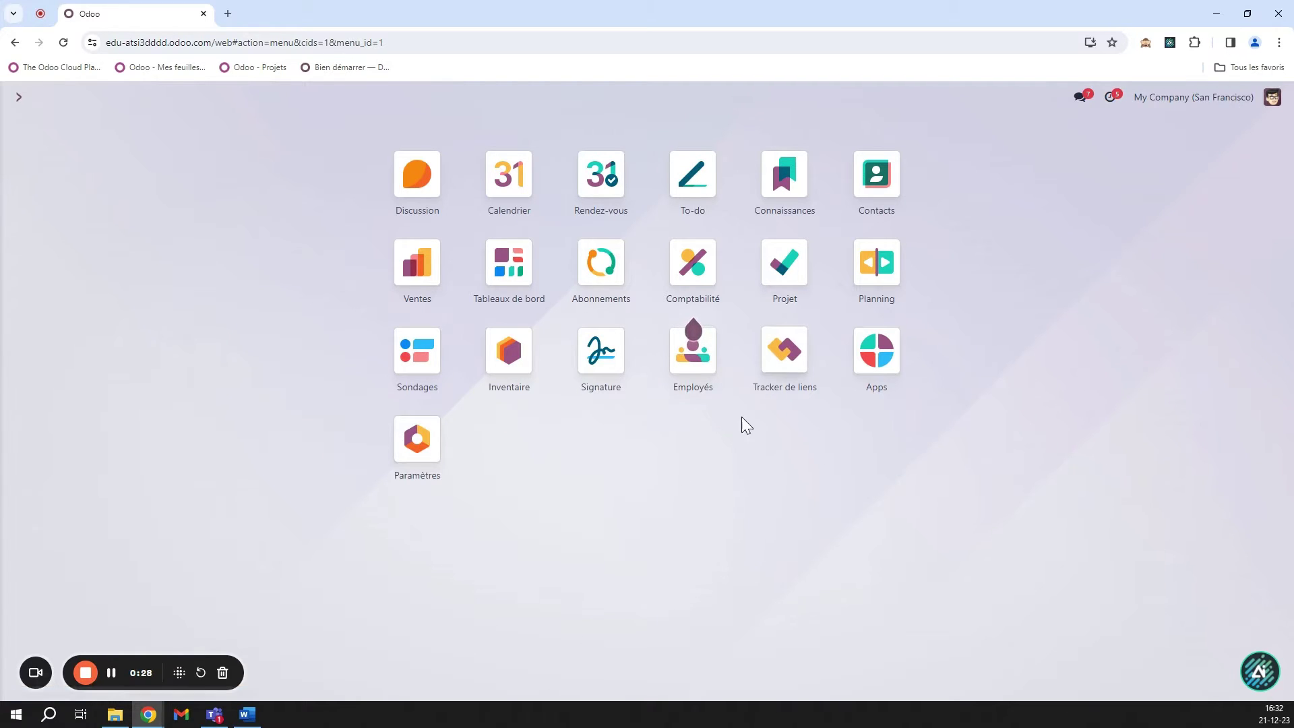
Remove the "En cours ou Mis en attente" filter from the Abonnements list and open subscription S00036
click(601, 270)
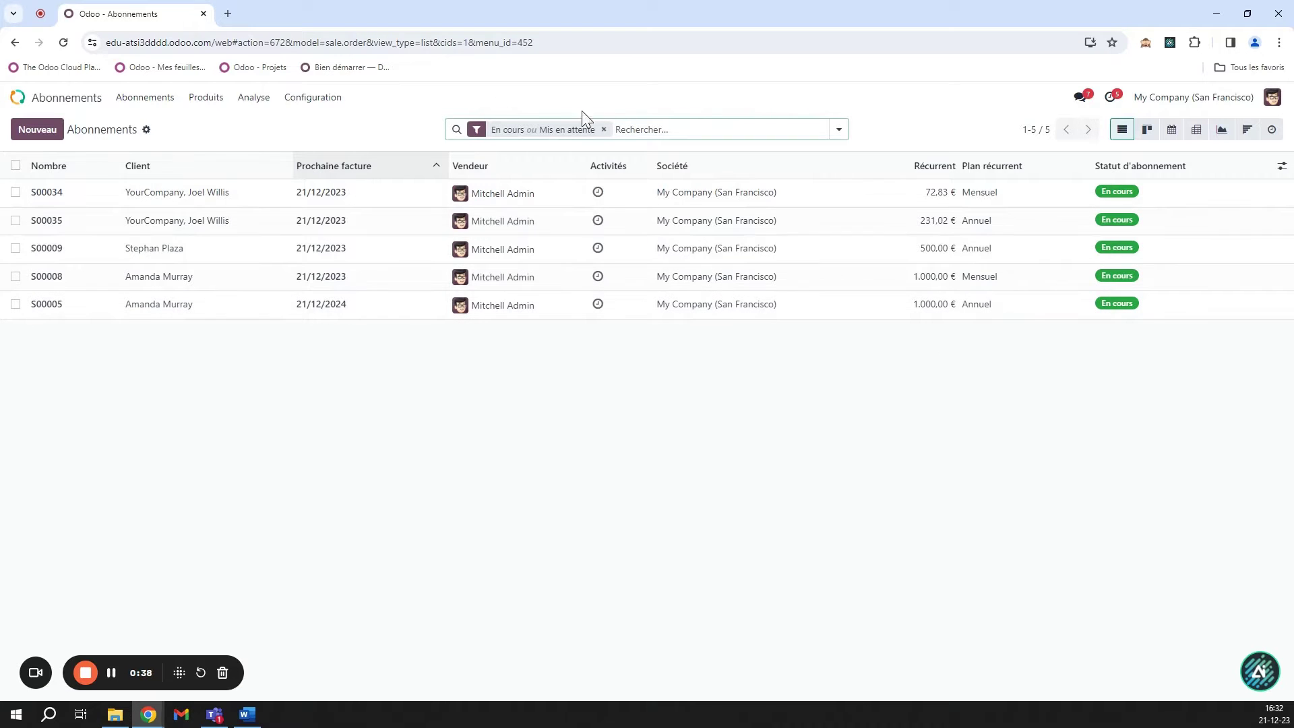
click(604, 129)
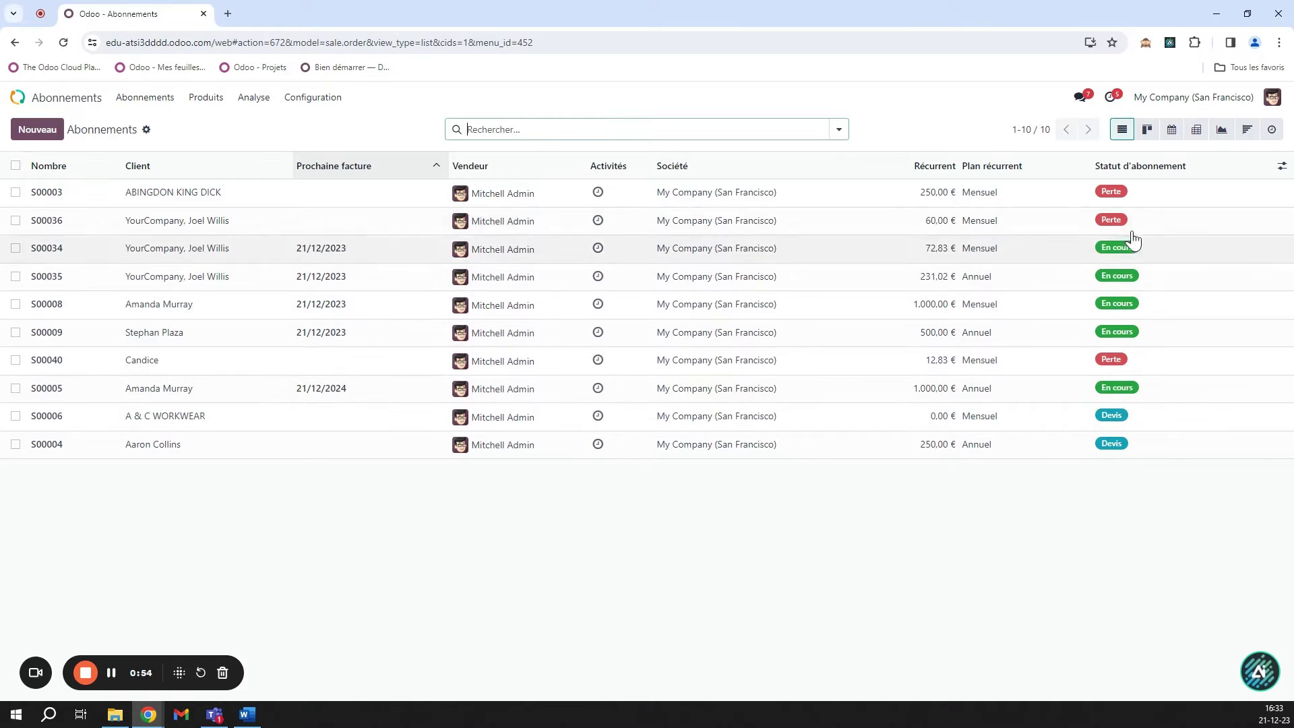
click(111, 673)
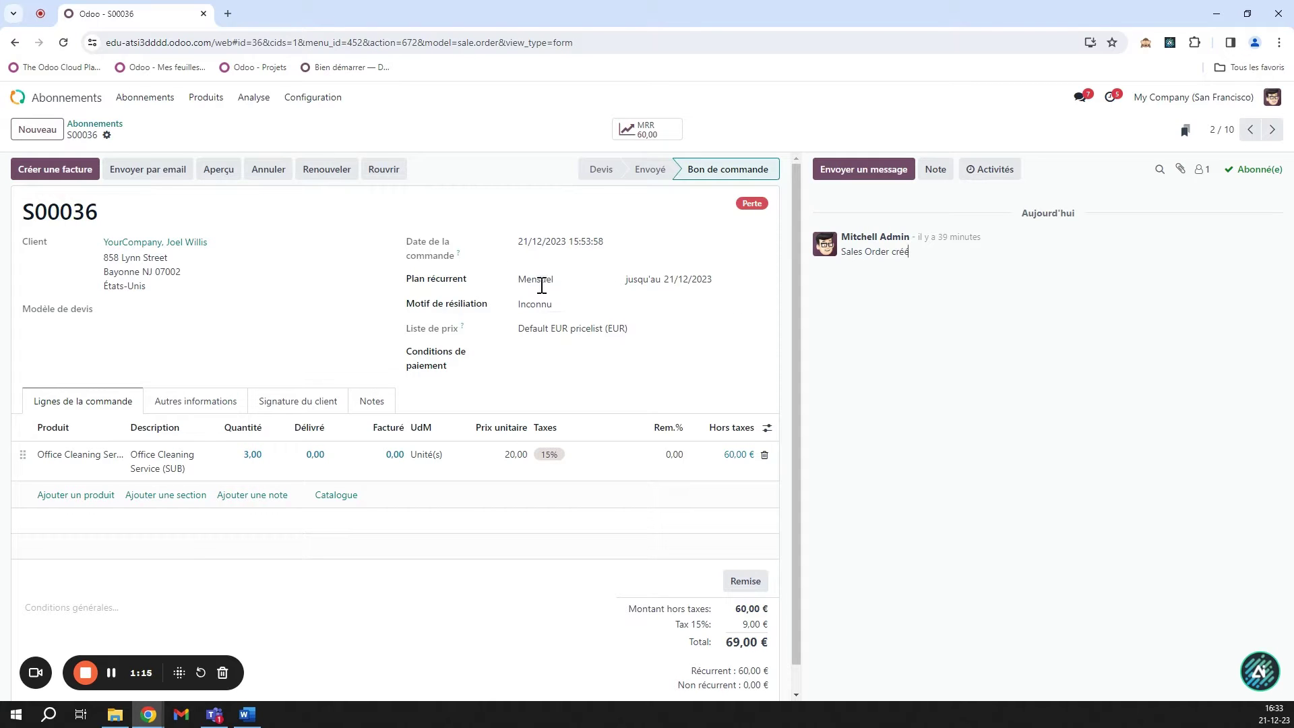
Review the Mensuel recurring plan of subscription S00036 and cancel the subscription with a notification to the customer
click(598, 280)
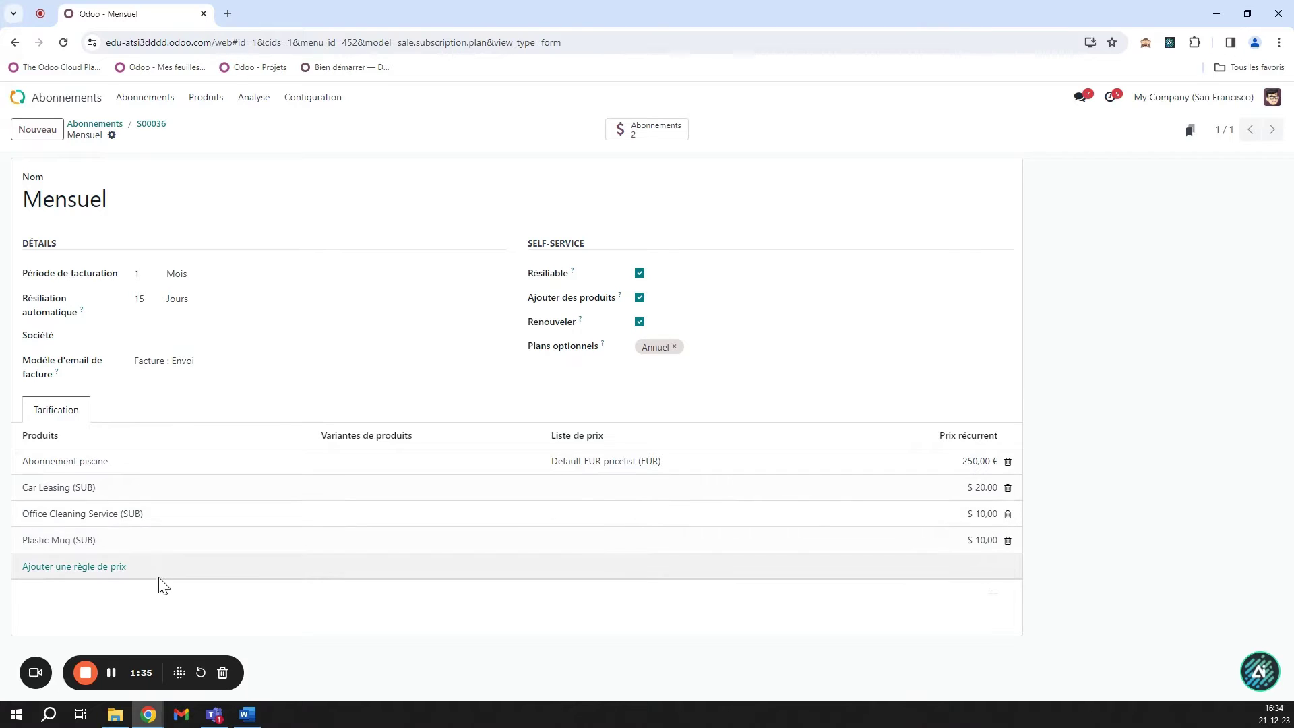
key(alt+Left)
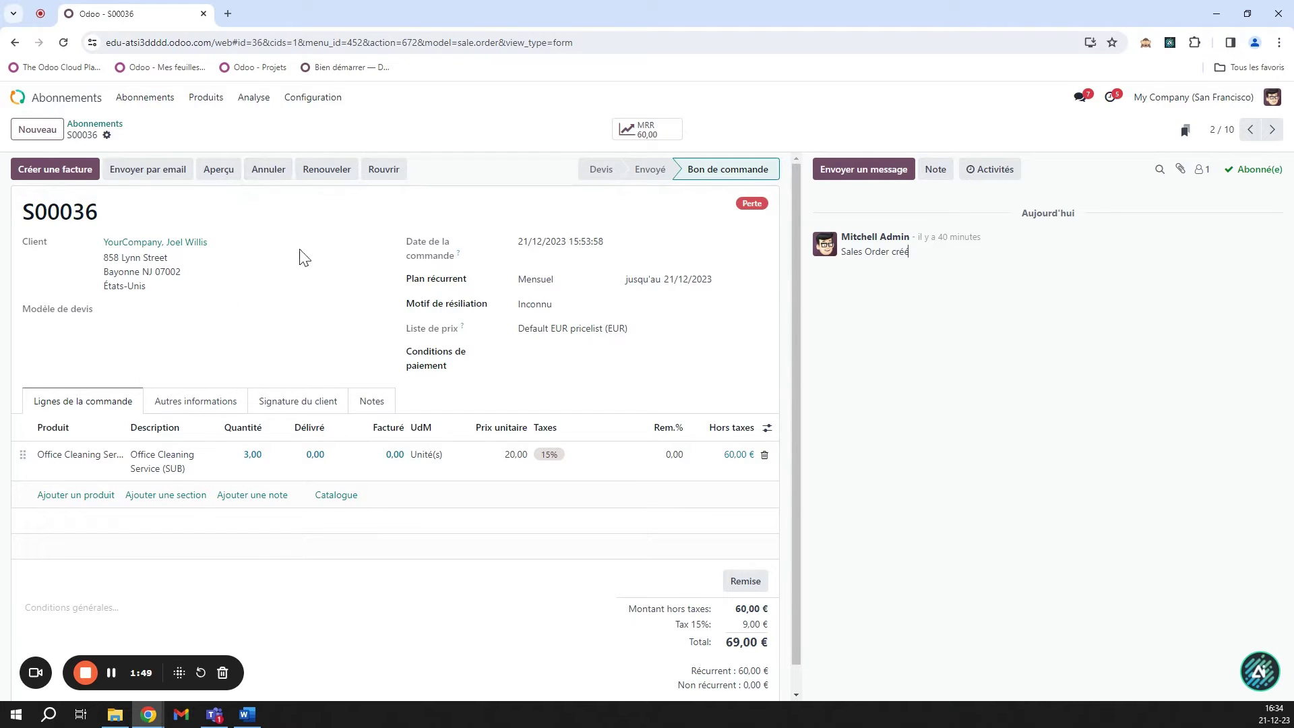
click(269, 170)
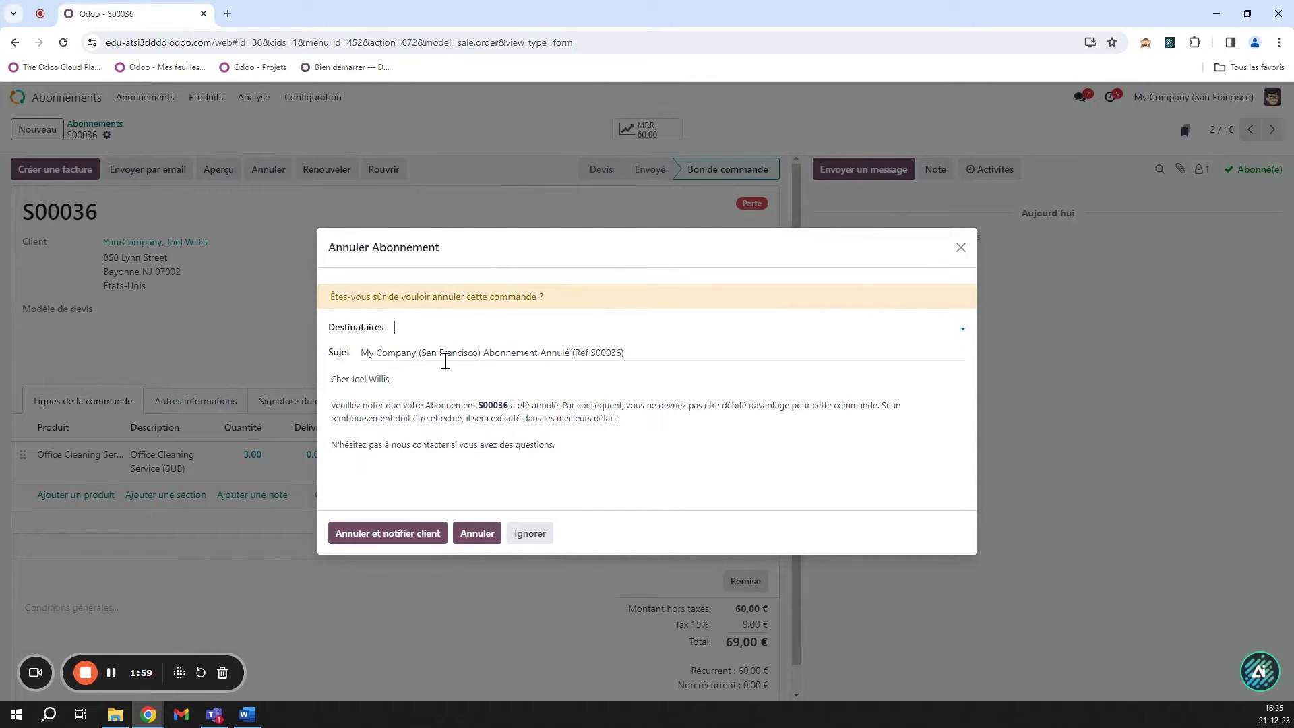
click(389, 536)
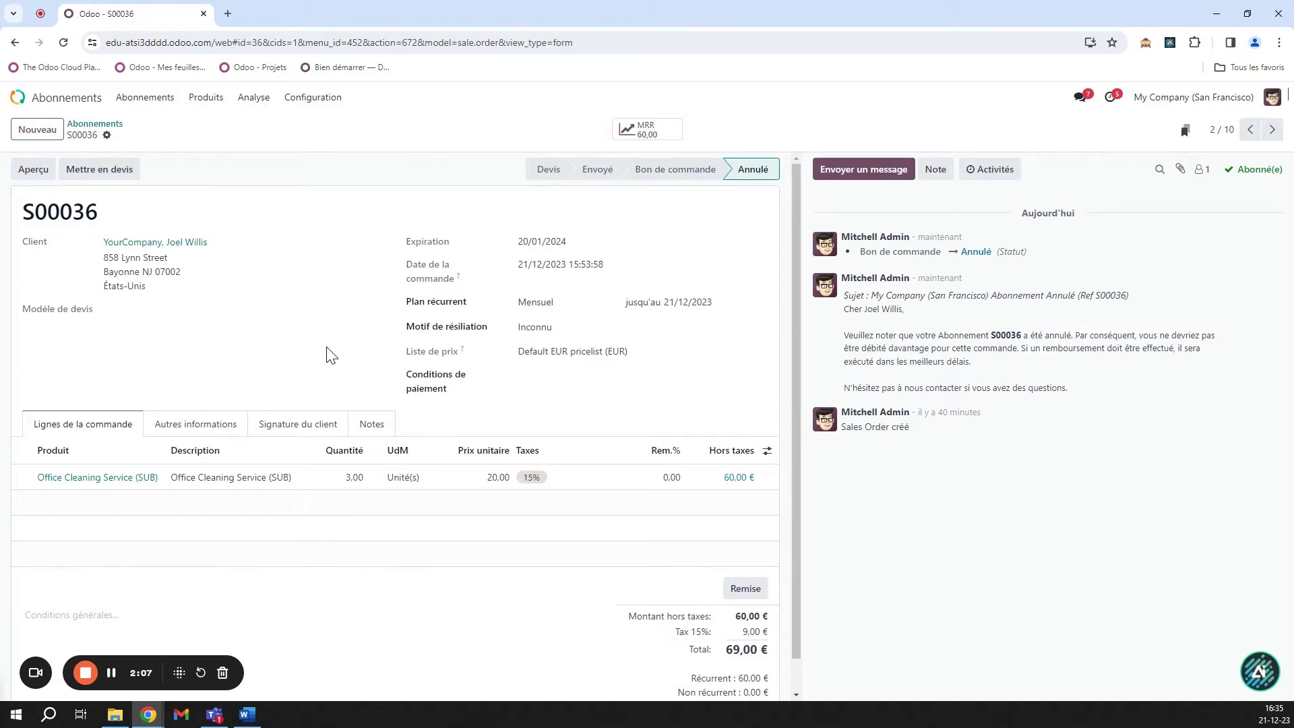
Examine the Subscriptions dashboard in Tableaux de bord, including the MRR breakdowns by product and by recurrence
key(alt+h)
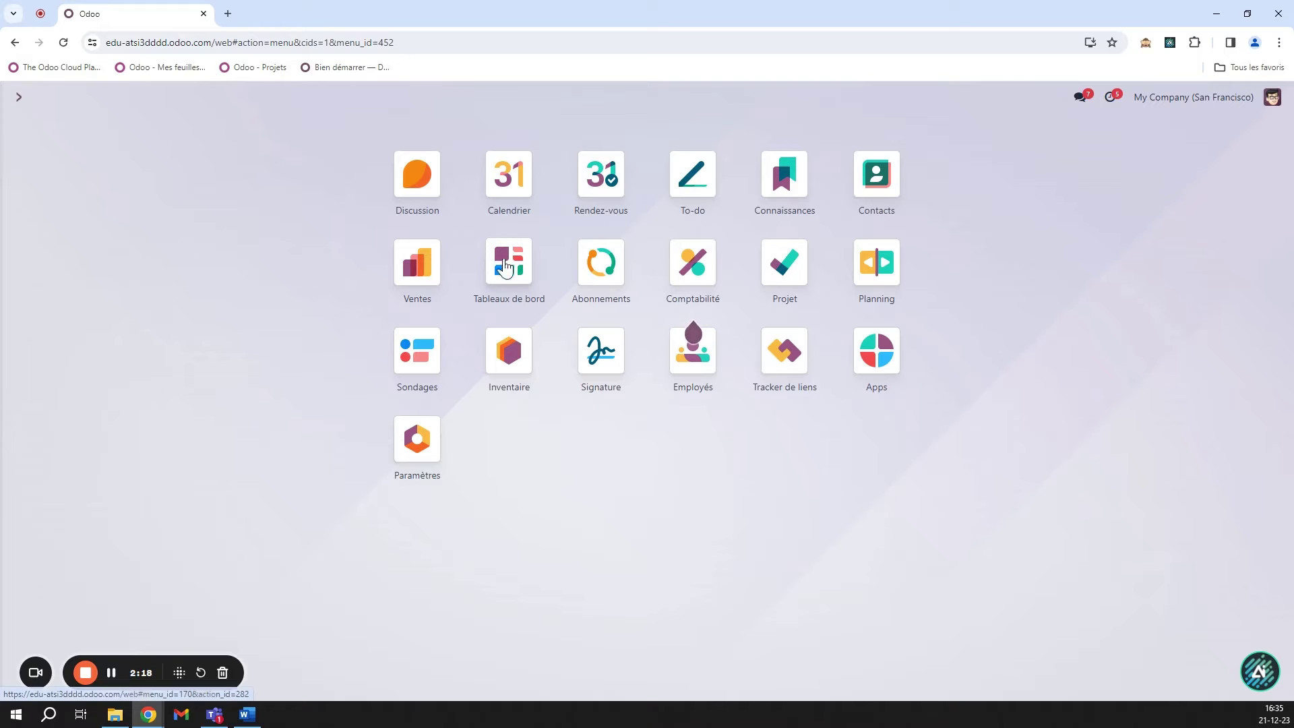
click(504, 278)
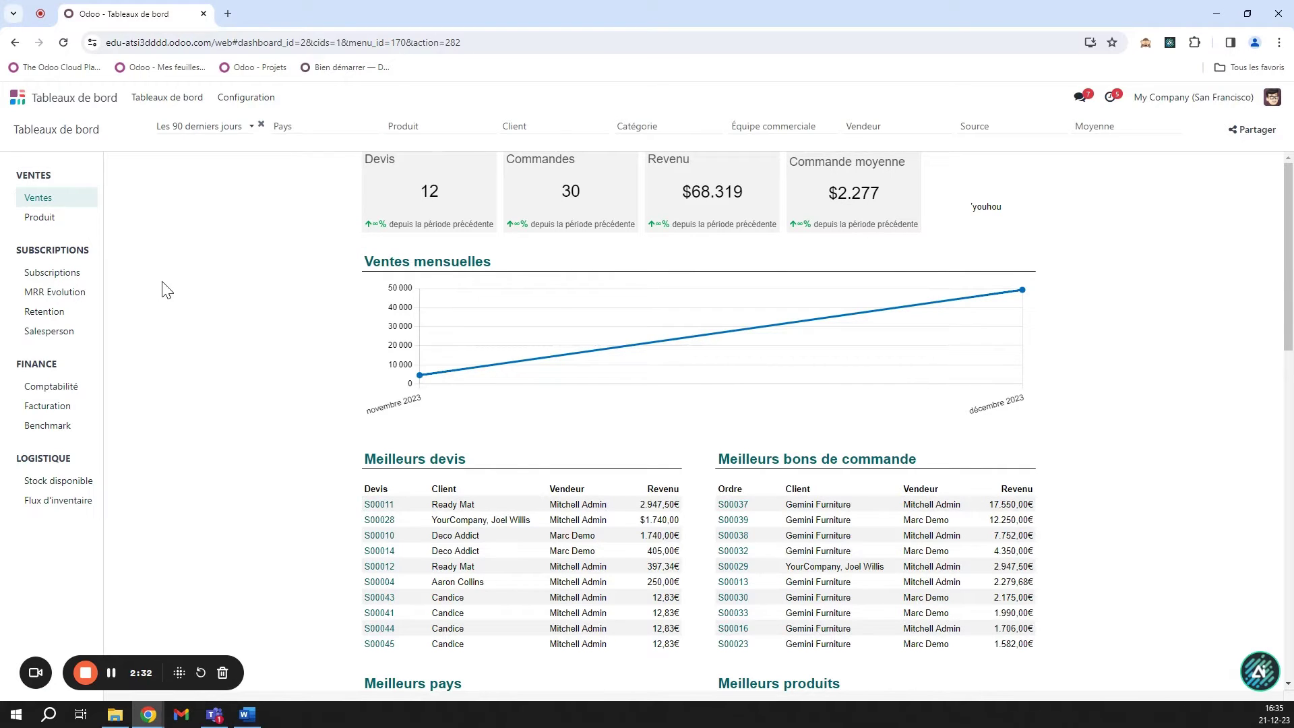
click(66, 279)
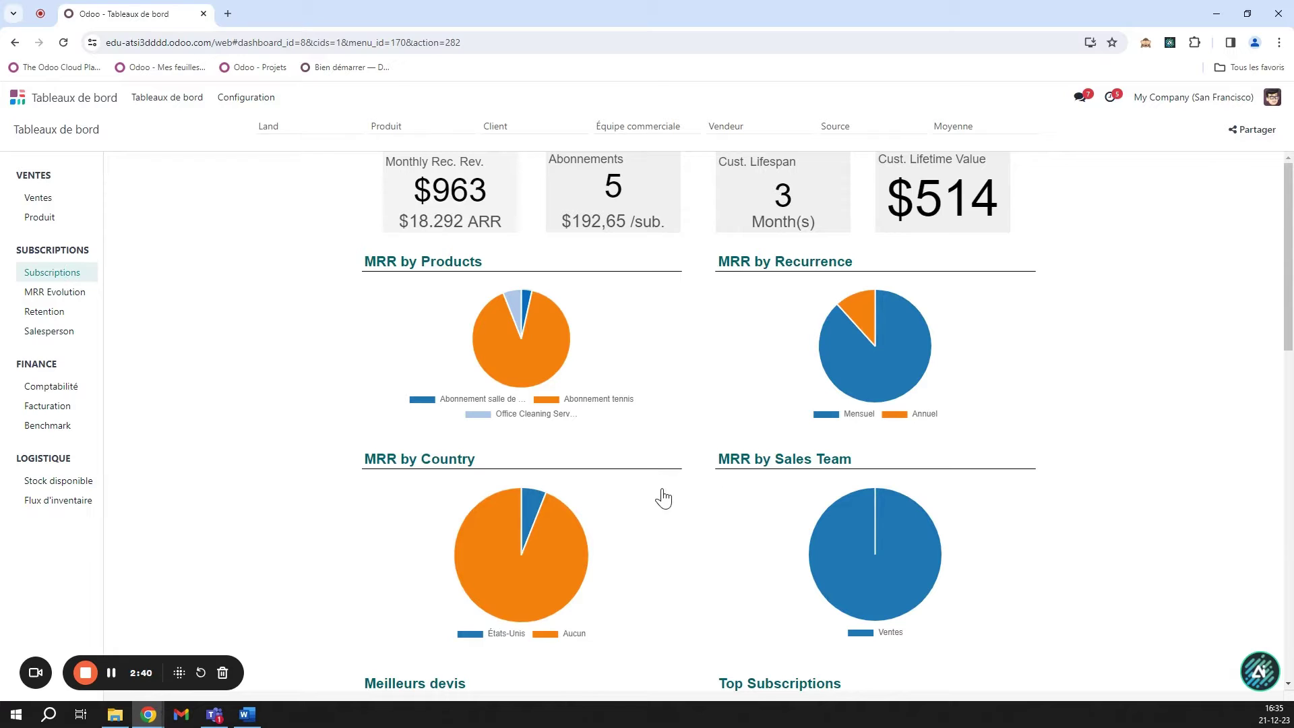
mouse_move(486, 340)
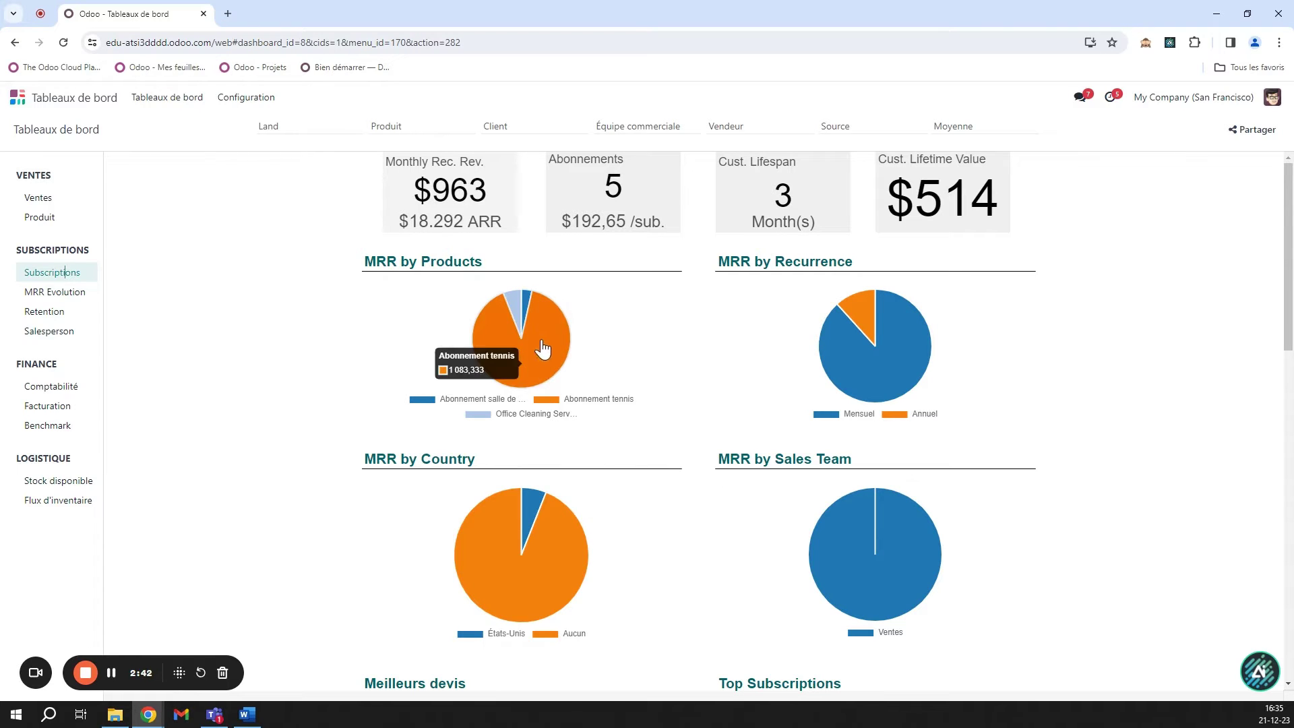
mouse_move(902, 377)
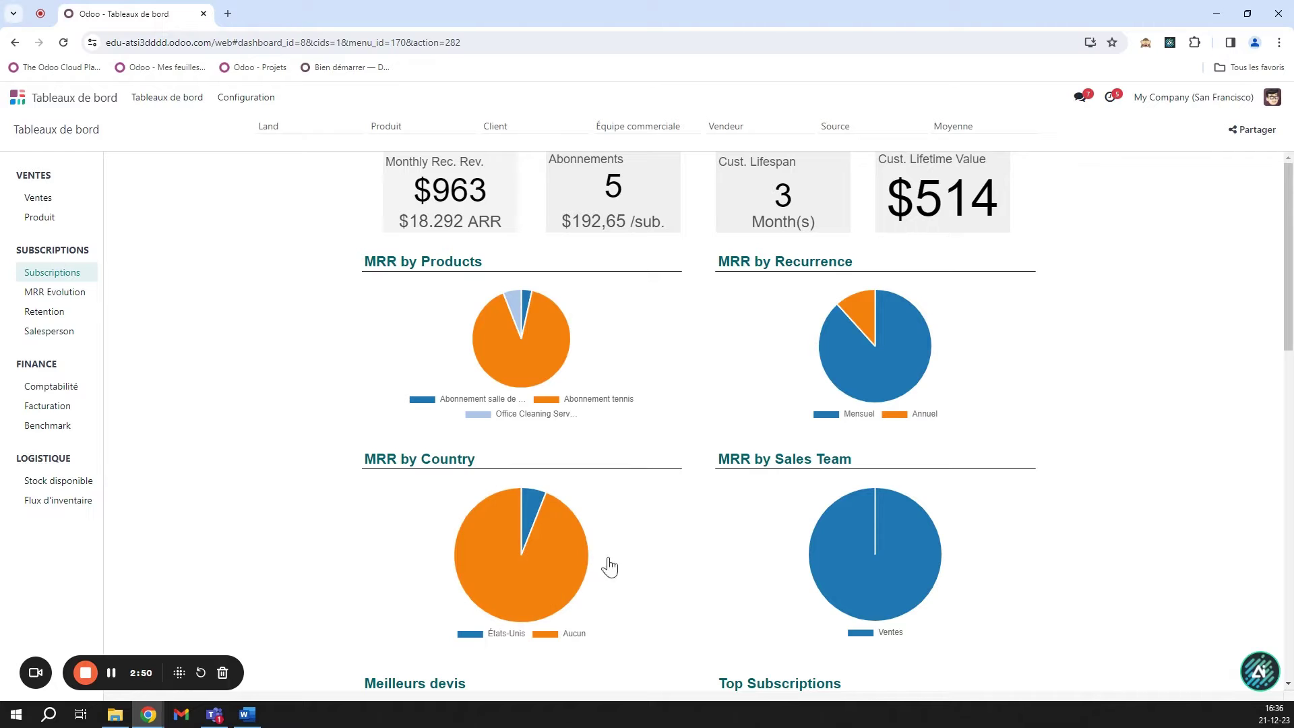
Examine the MRR Evolution dashboard, from the MRR over time chart to the salesperson and country tables
click(68, 294)
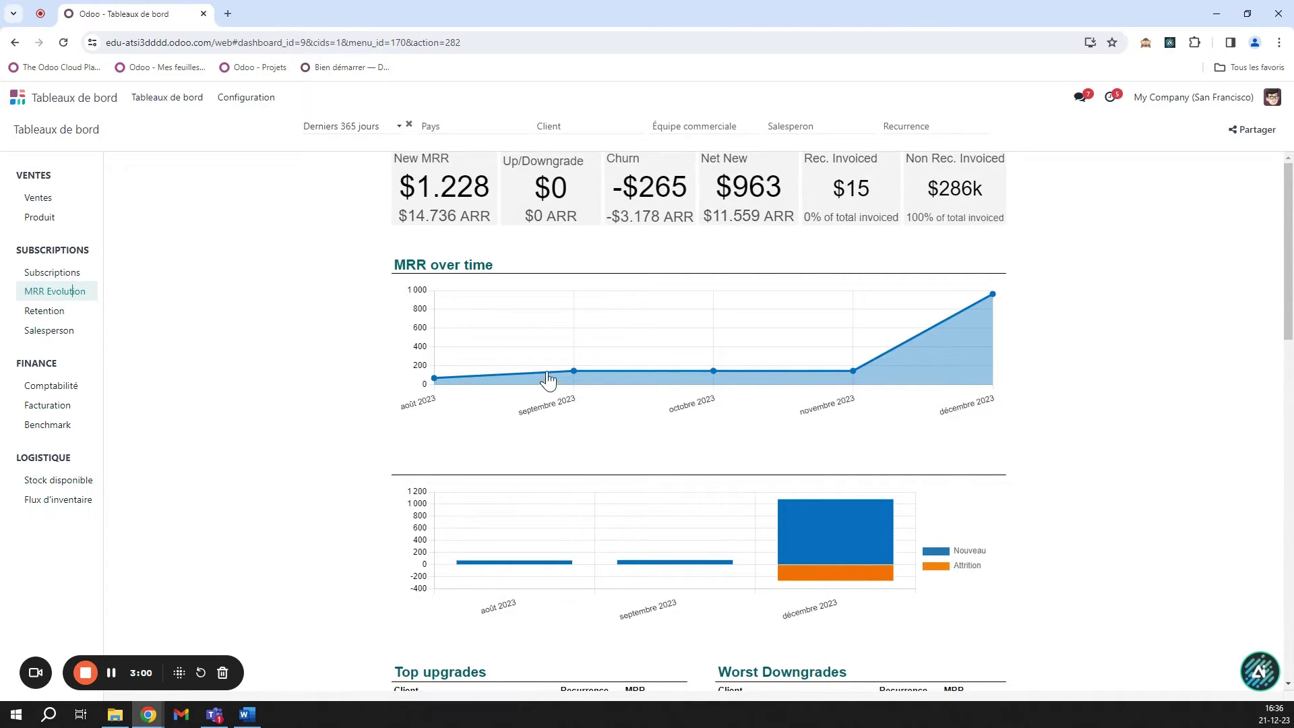
mouse_move(579, 380)
mouse_move(843, 514)
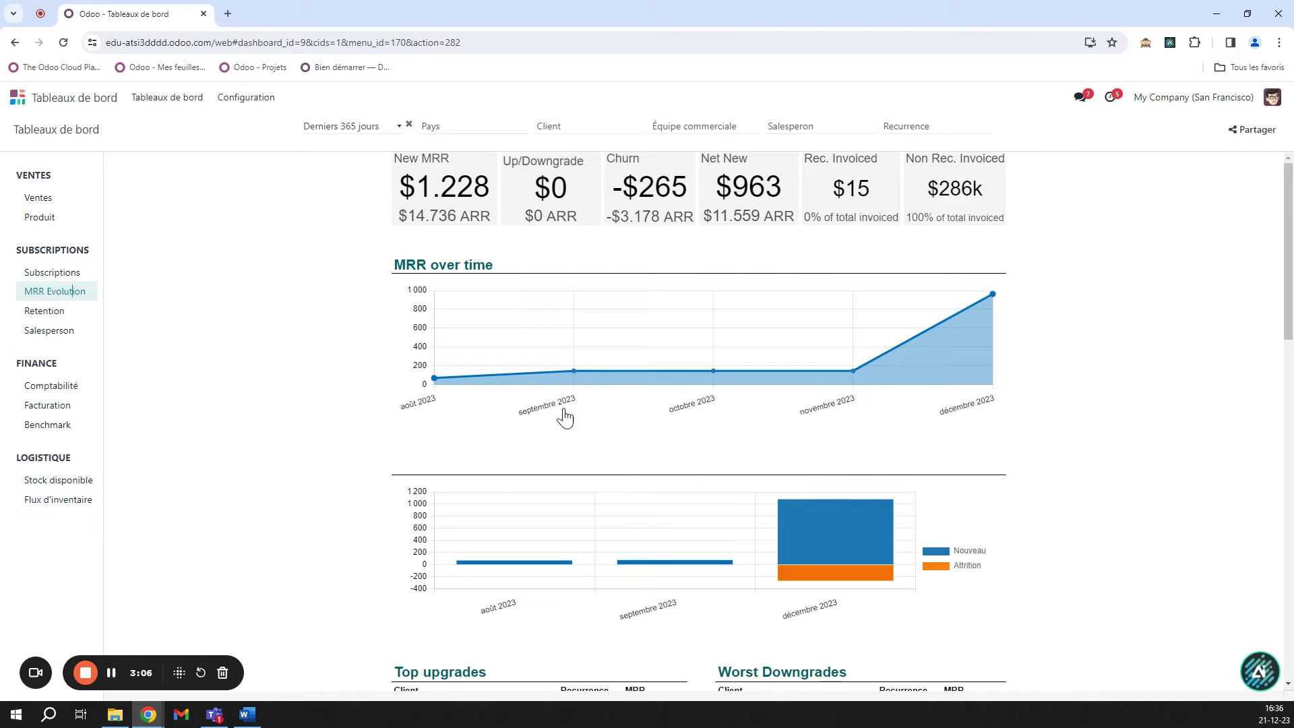
scroll(660, 462, down, 5)
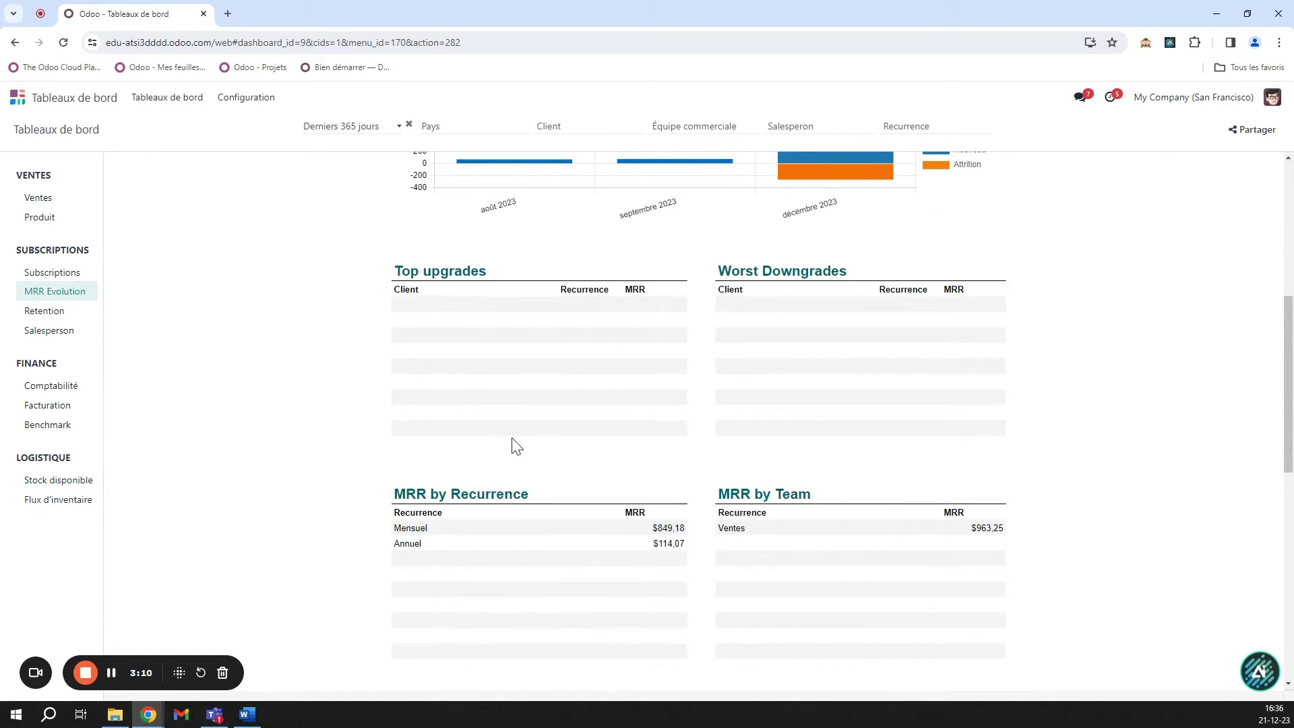
scroll(514, 441, down, 4)
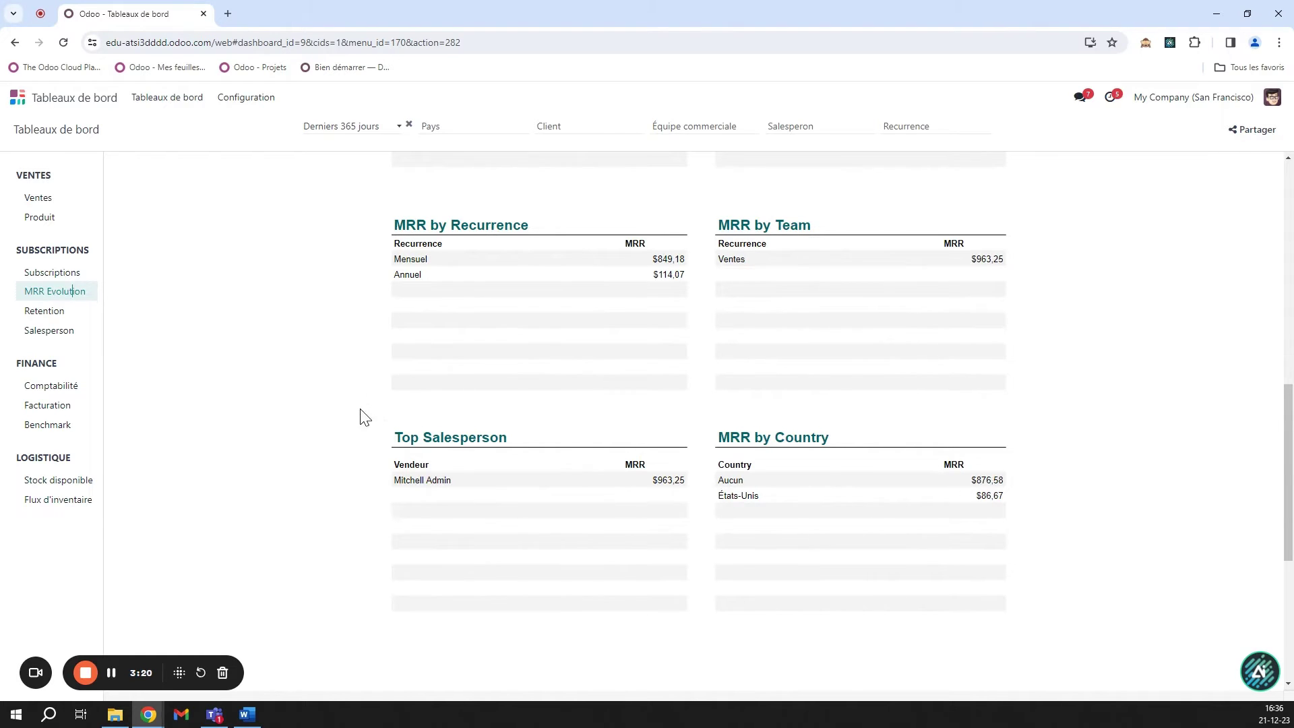
scroll(408, 394, up, 4)
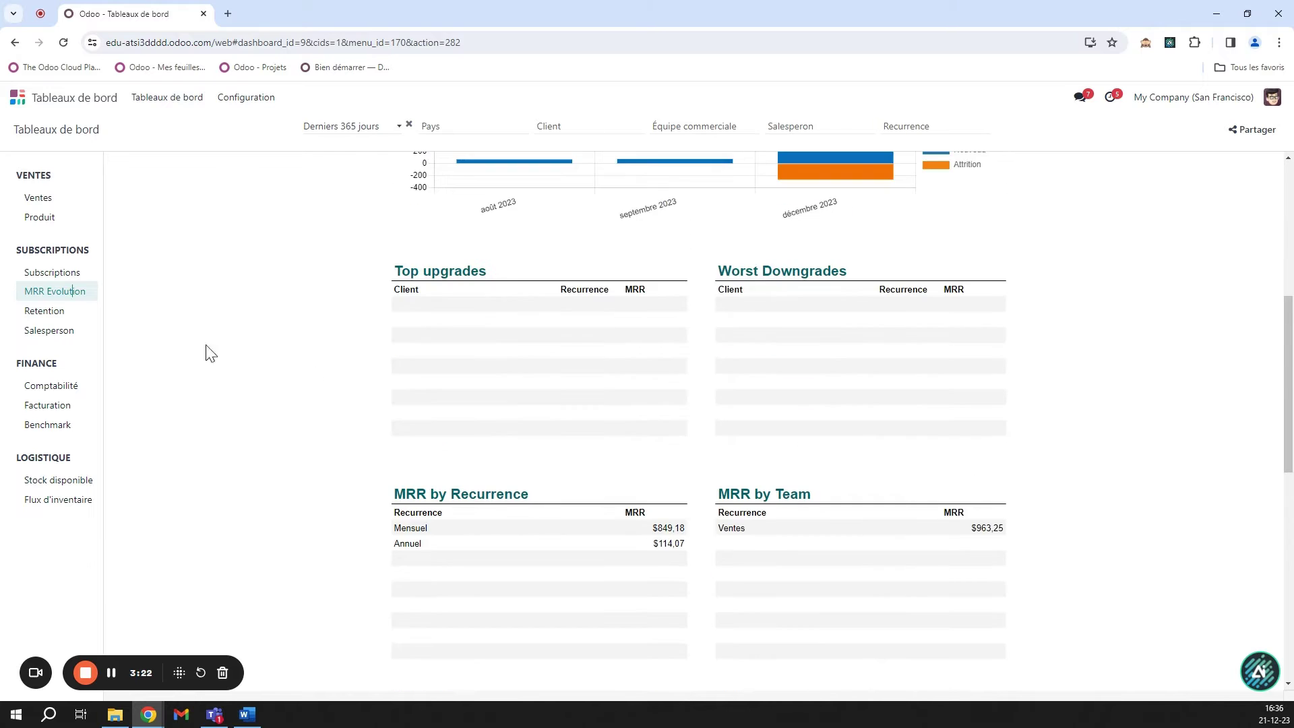
Examine the Retention dashboard's churn, net retention, customer lifetime value, monthly growth and average revenue charts
click(45, 311)
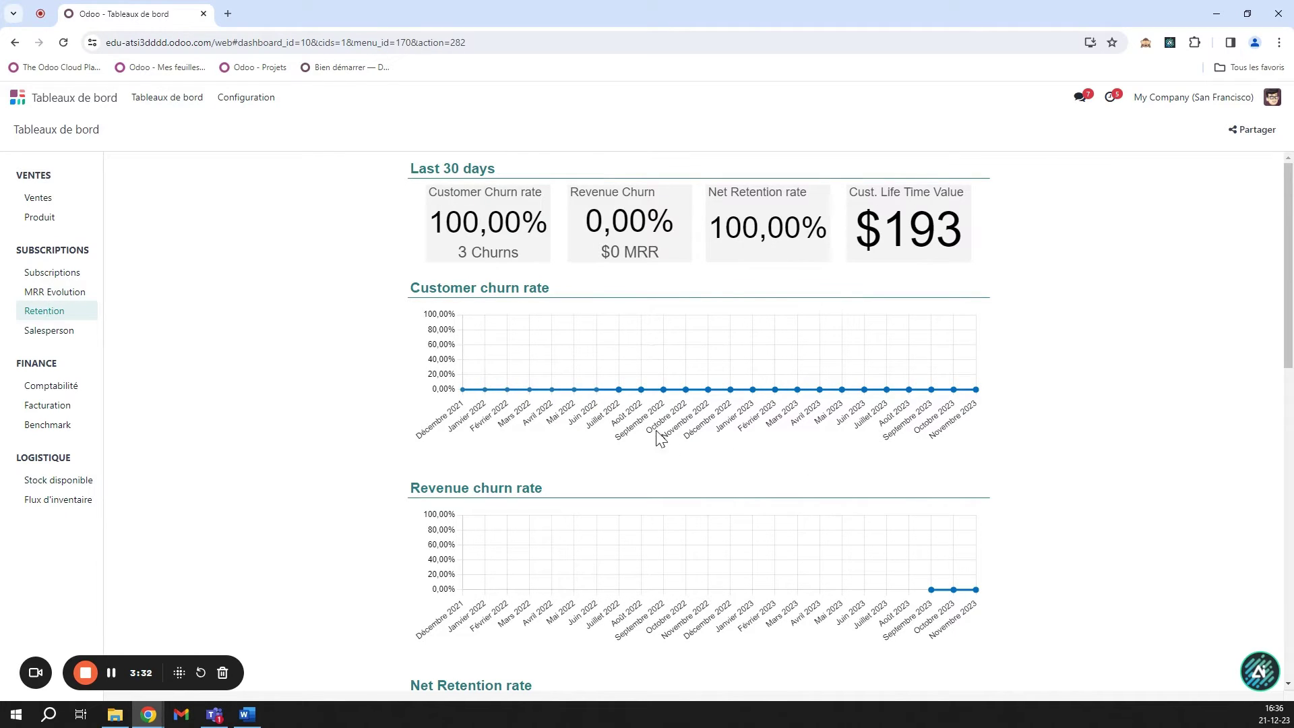
scroll(525, 444, down, 3)
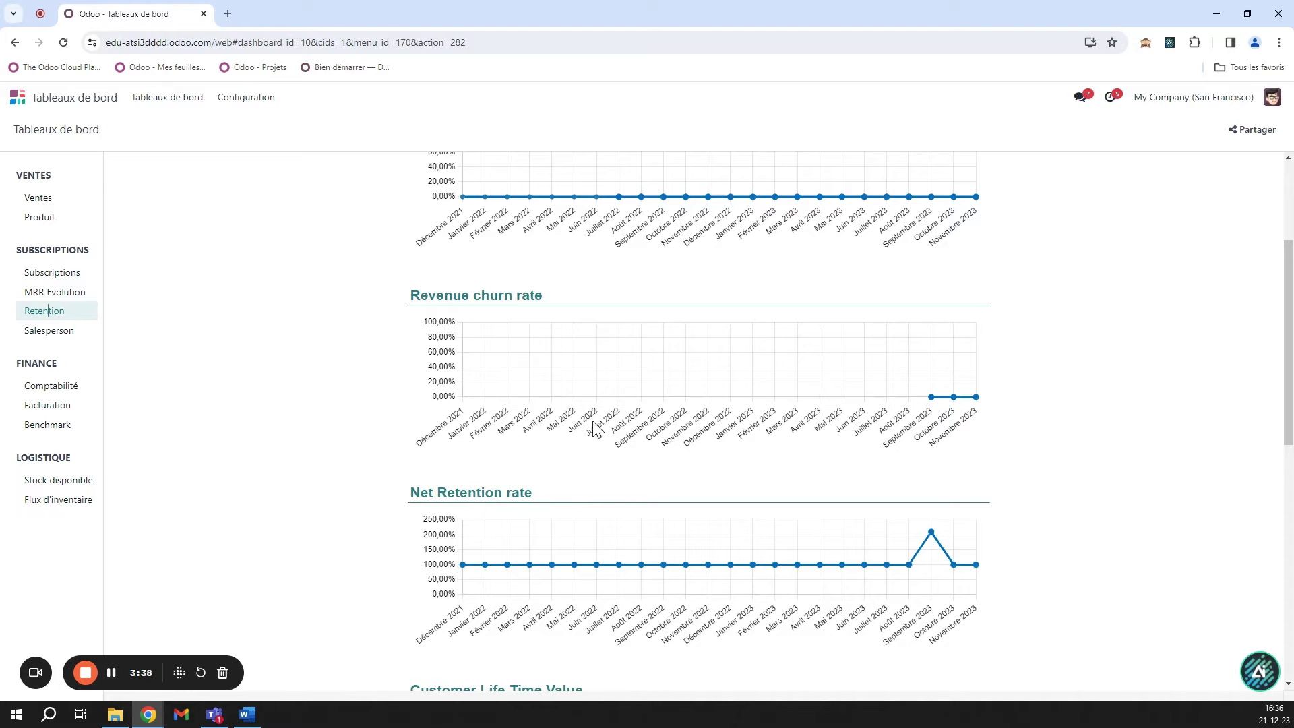
scroll(541, 444, down, 2)
scroll(500, 568, down, 4)
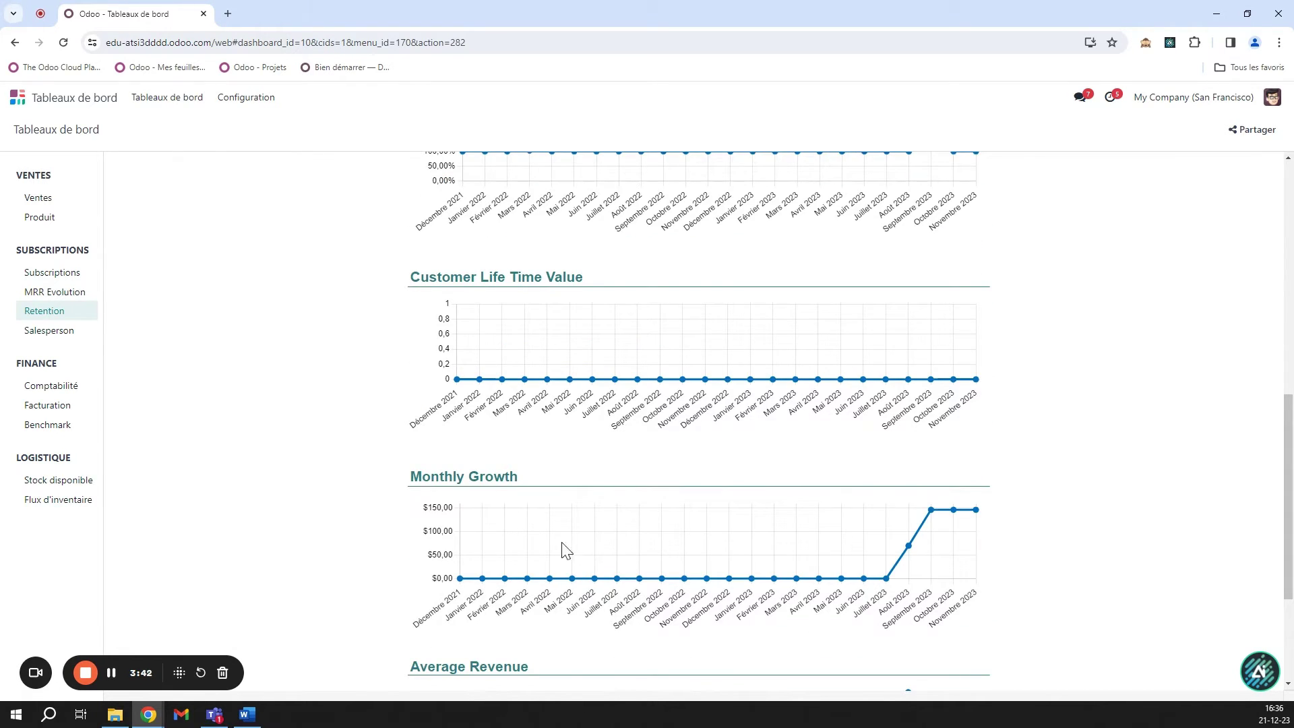
scroll(700, 570, down, 3)
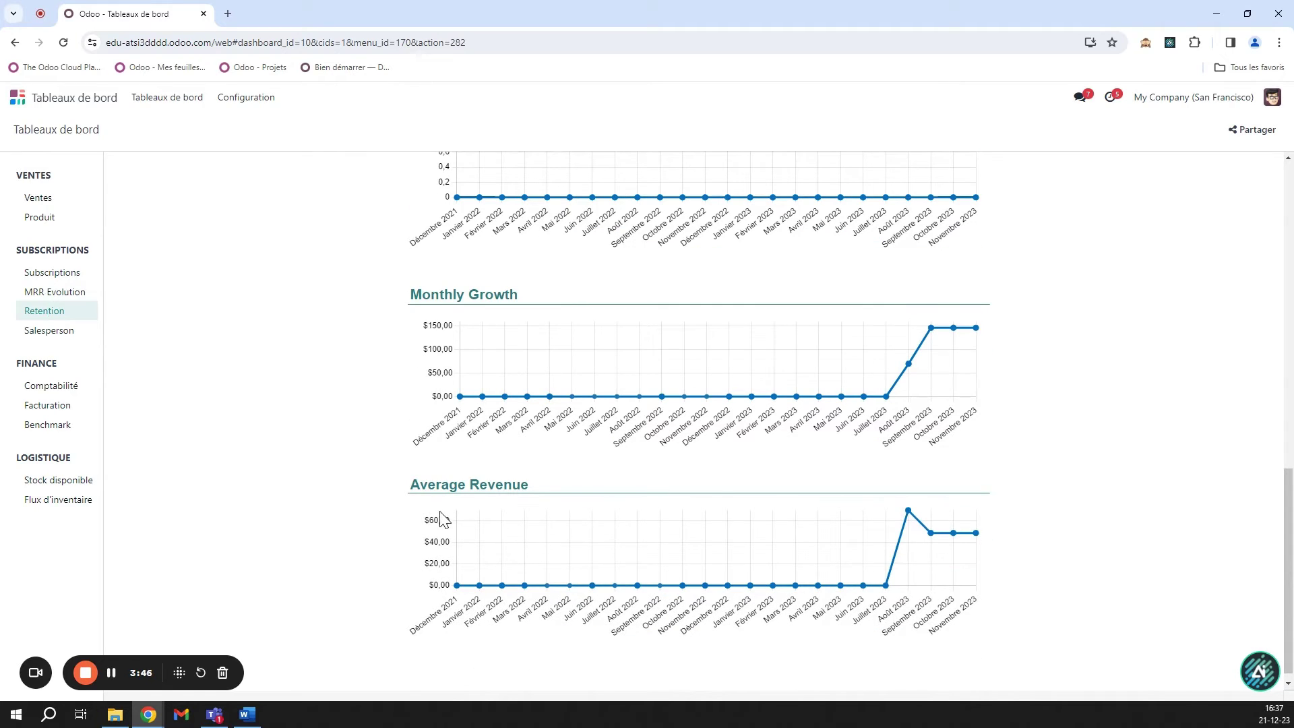
scroll(442, 517, up, 2)
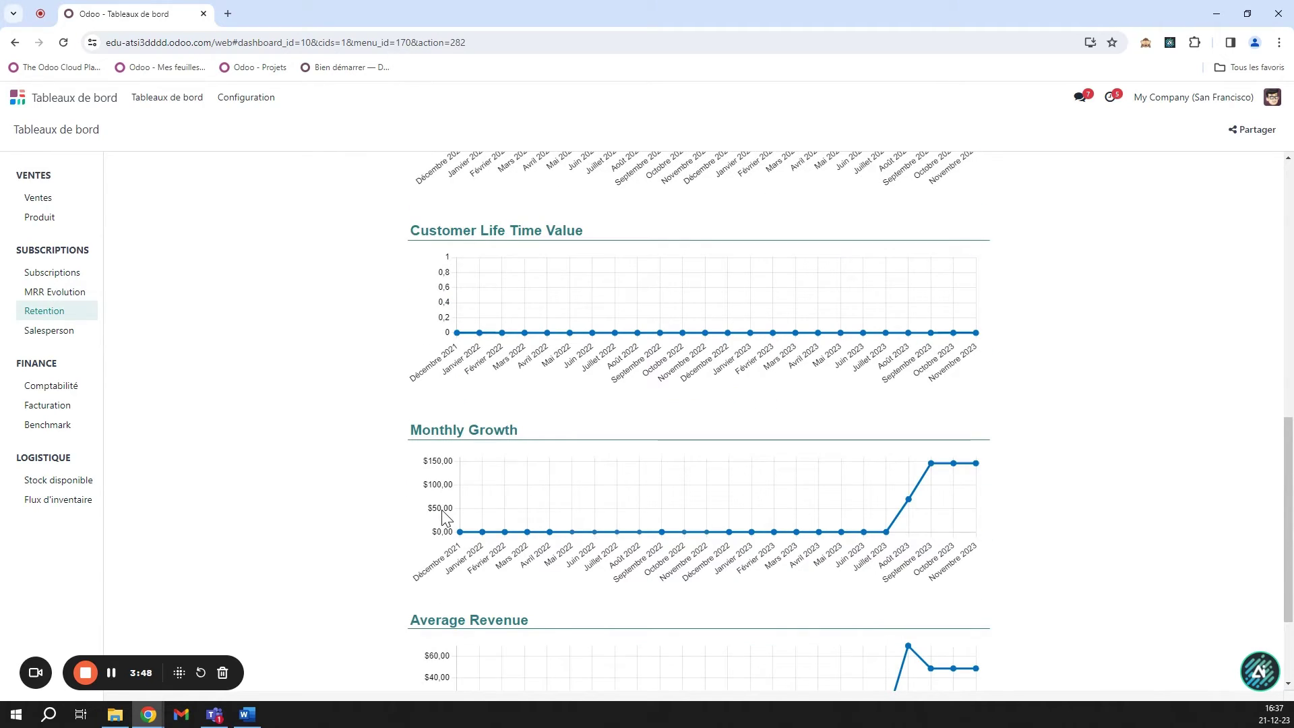
scroll(352, 358, up, 4)
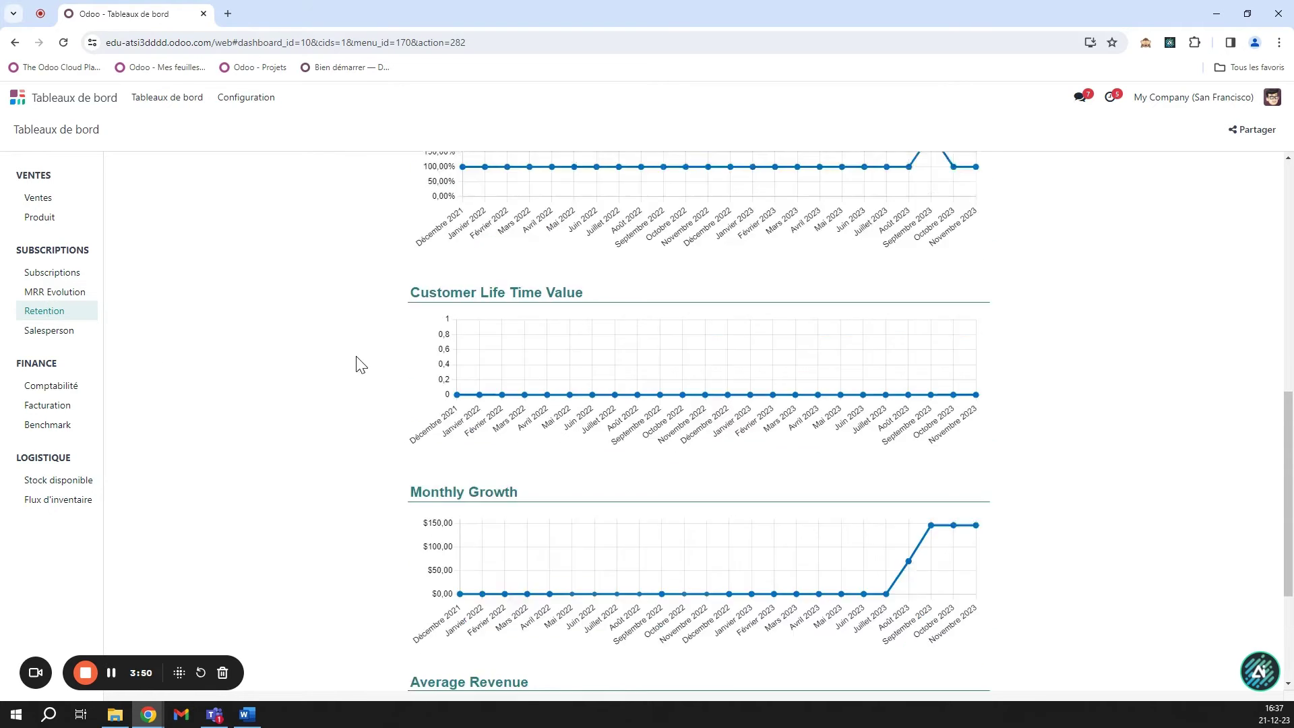
Examine the Salesperson dashboard for a different salesperson and for all salespeople with the Vendeur filter cleared
click(37, 330)
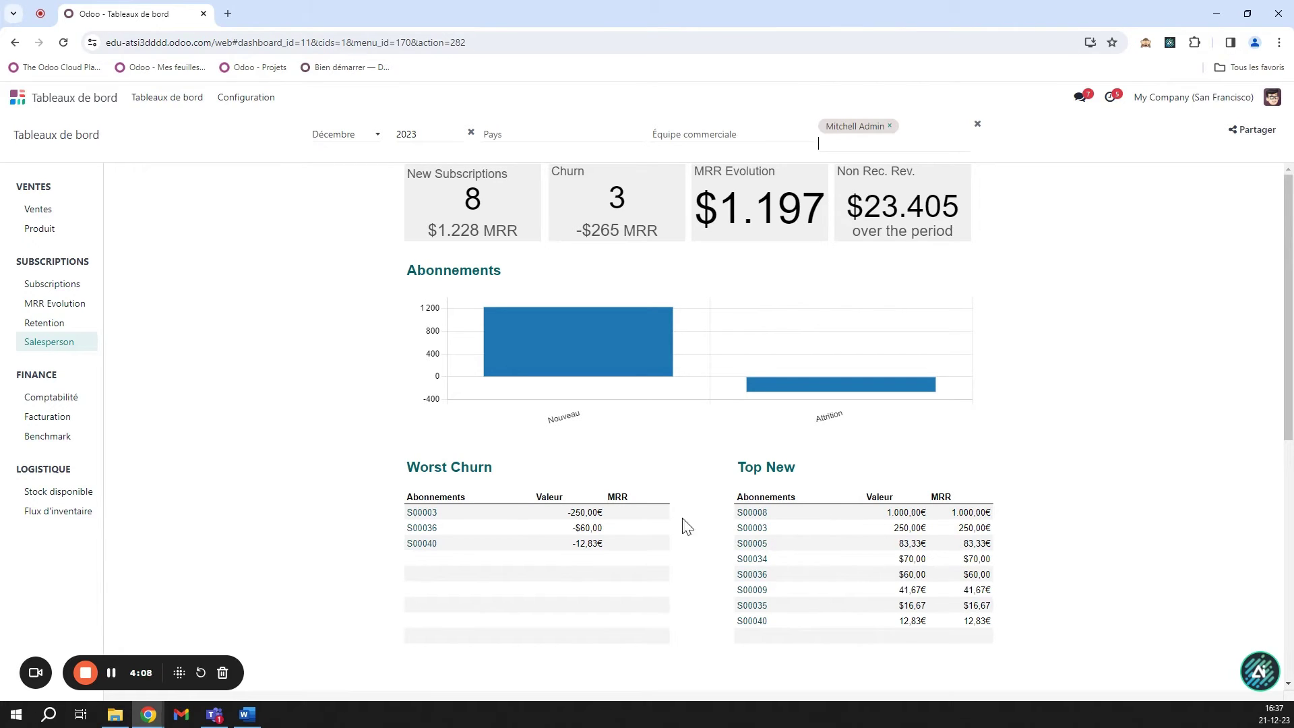
click(889, 126)
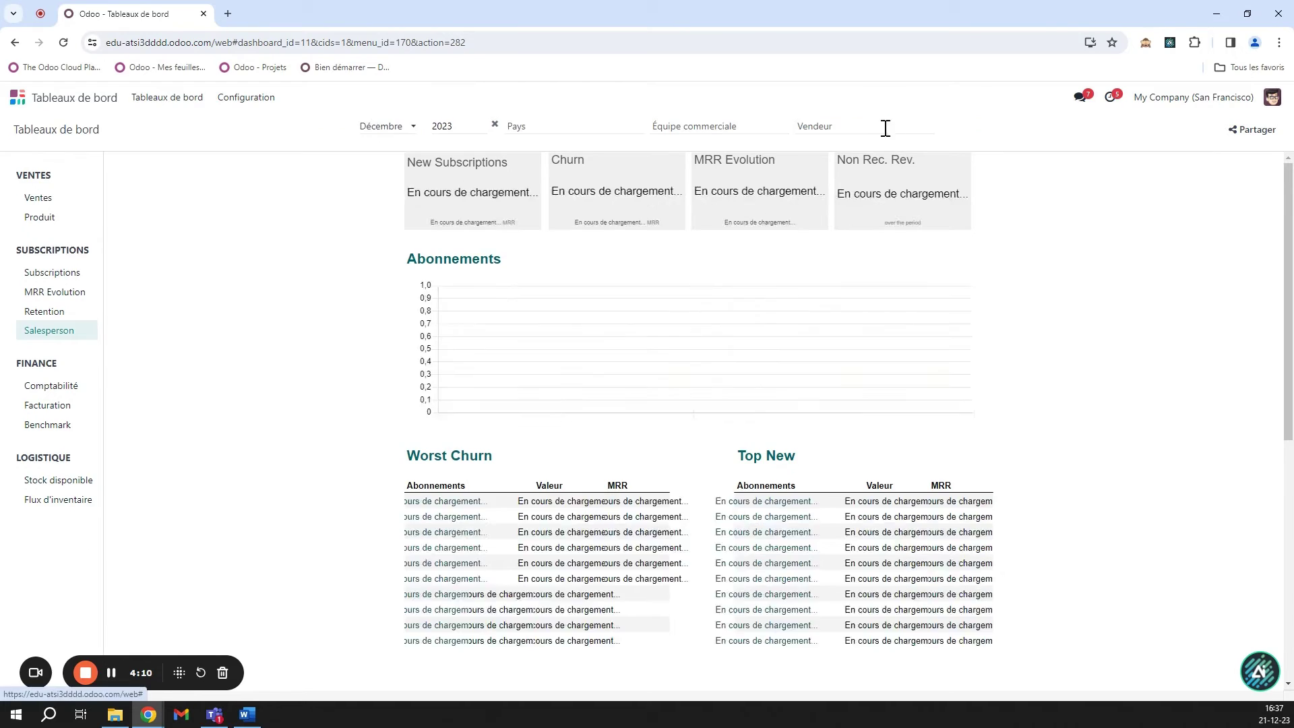
click(866, 130)
click(839, 166)
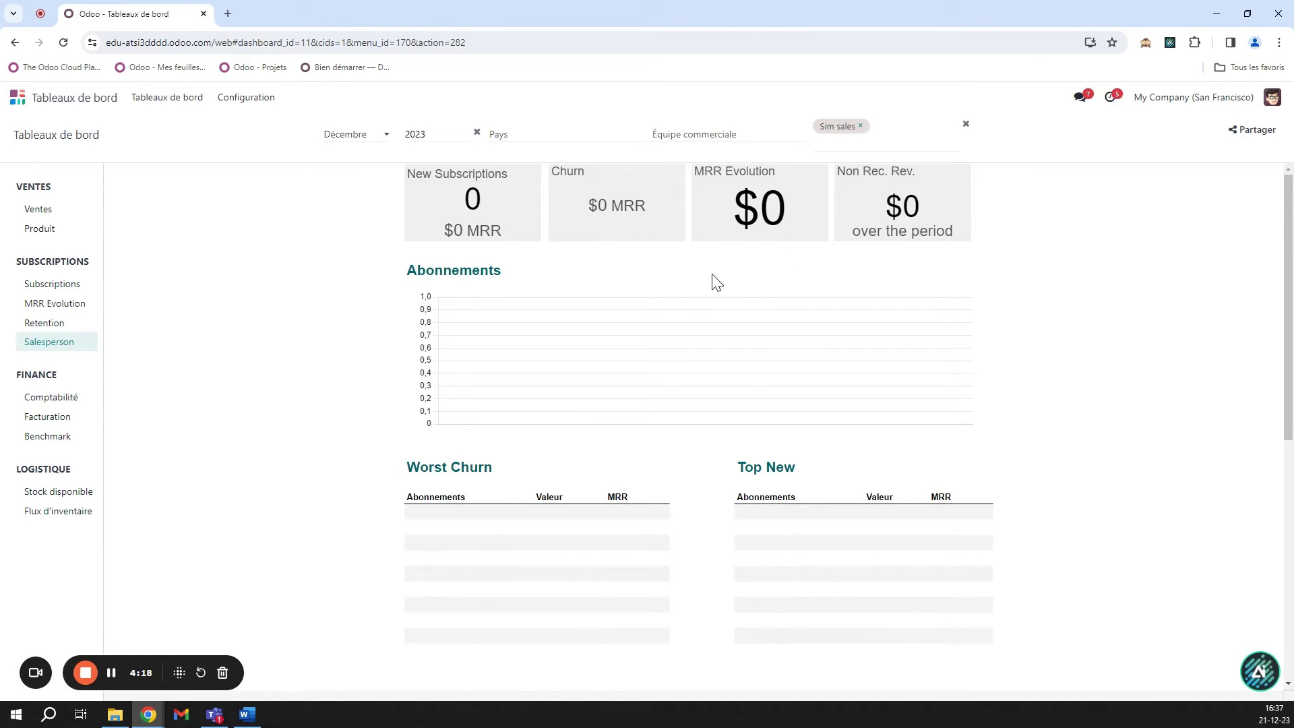
click(862, 127)
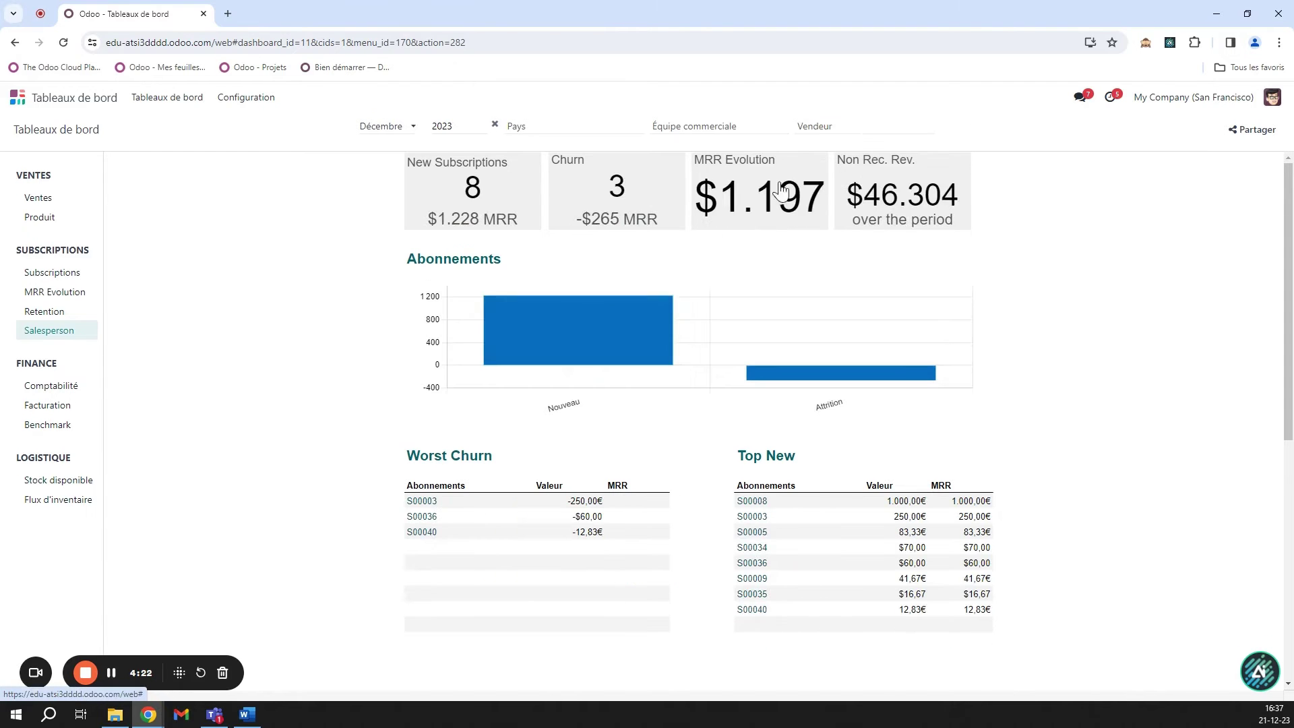
mouse_move(650, 358)
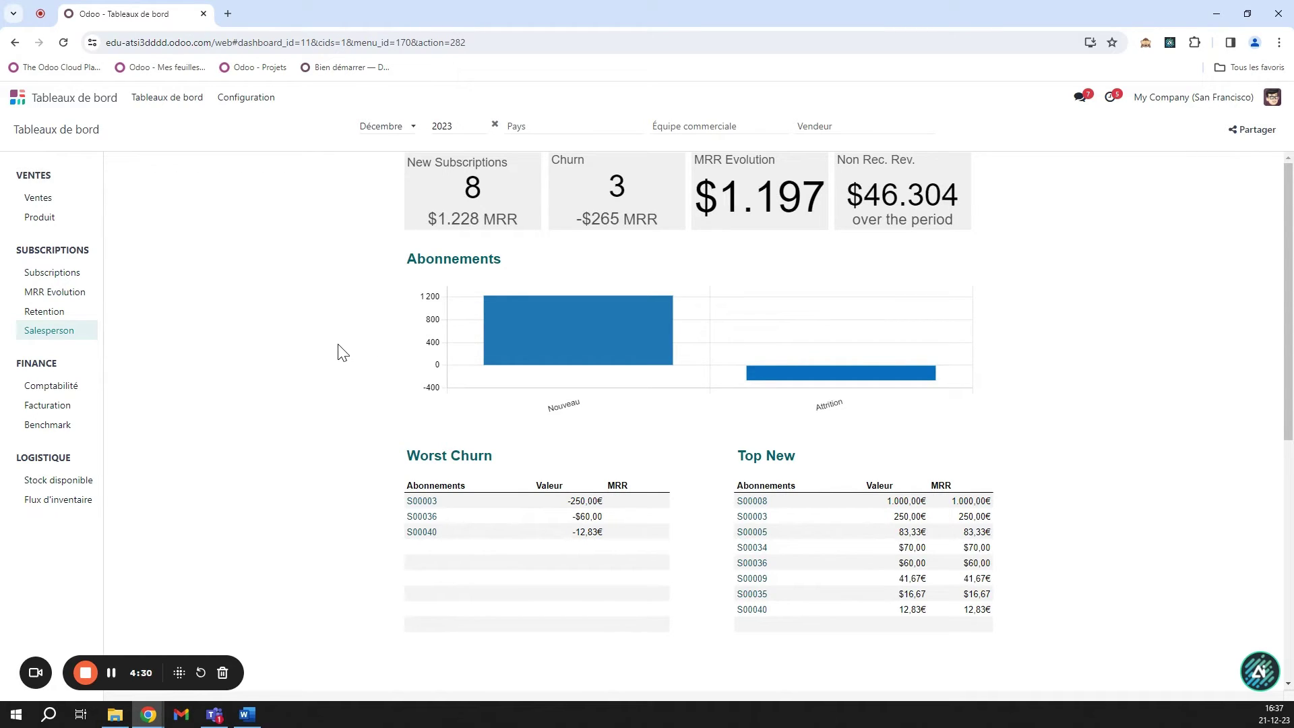
Open the recurring product Plastic Mug (SUB) from the product list of the Abonnements app
key(alt+h)
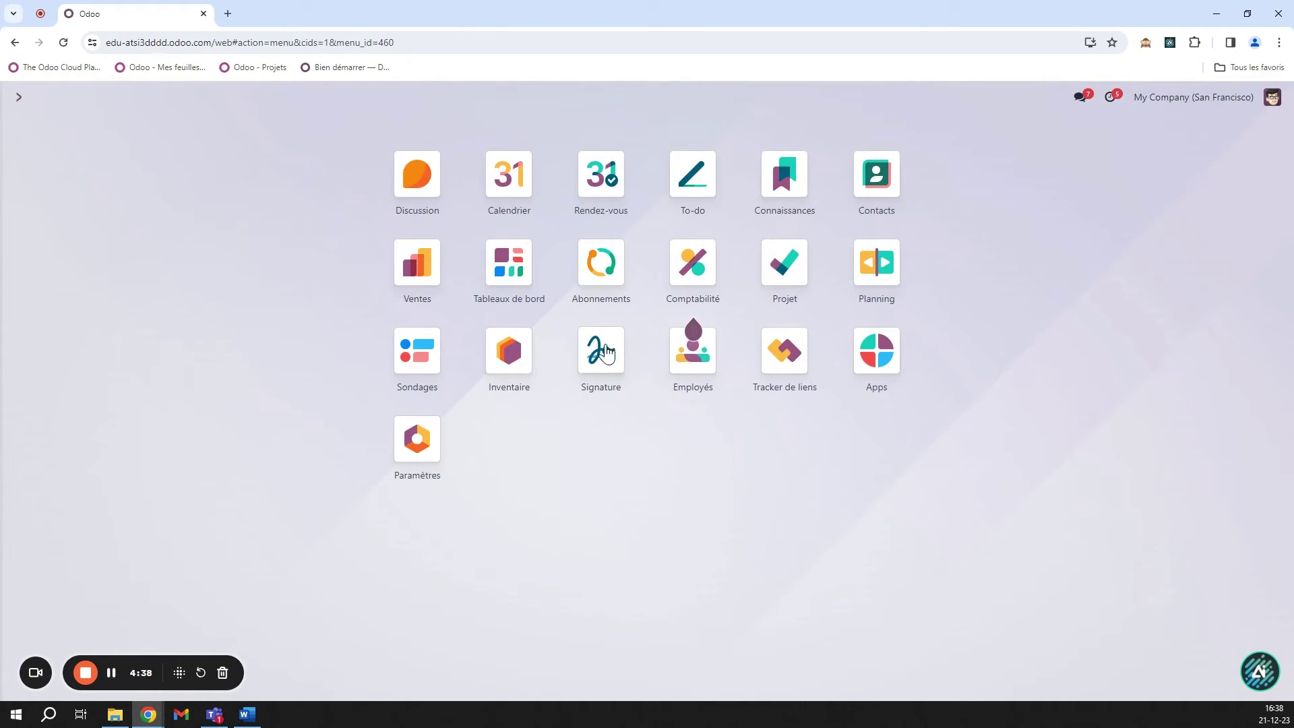
click(598, 277)
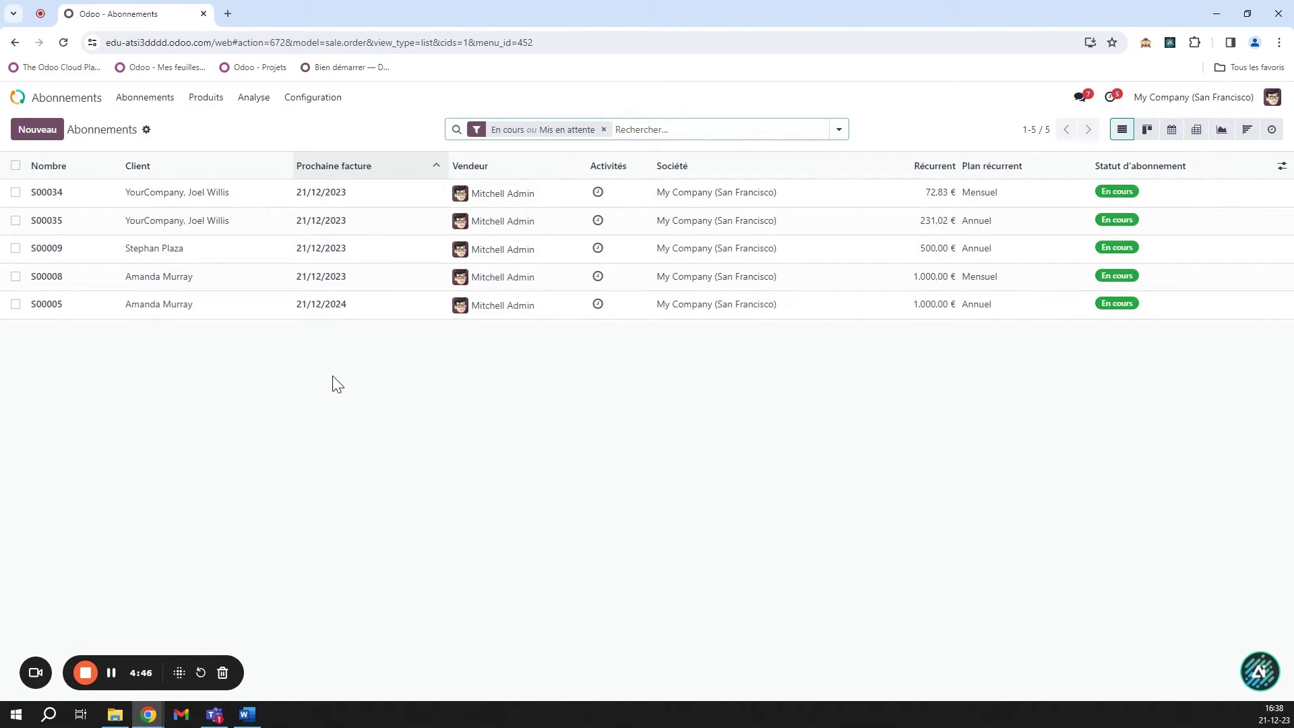
click(204, 101)
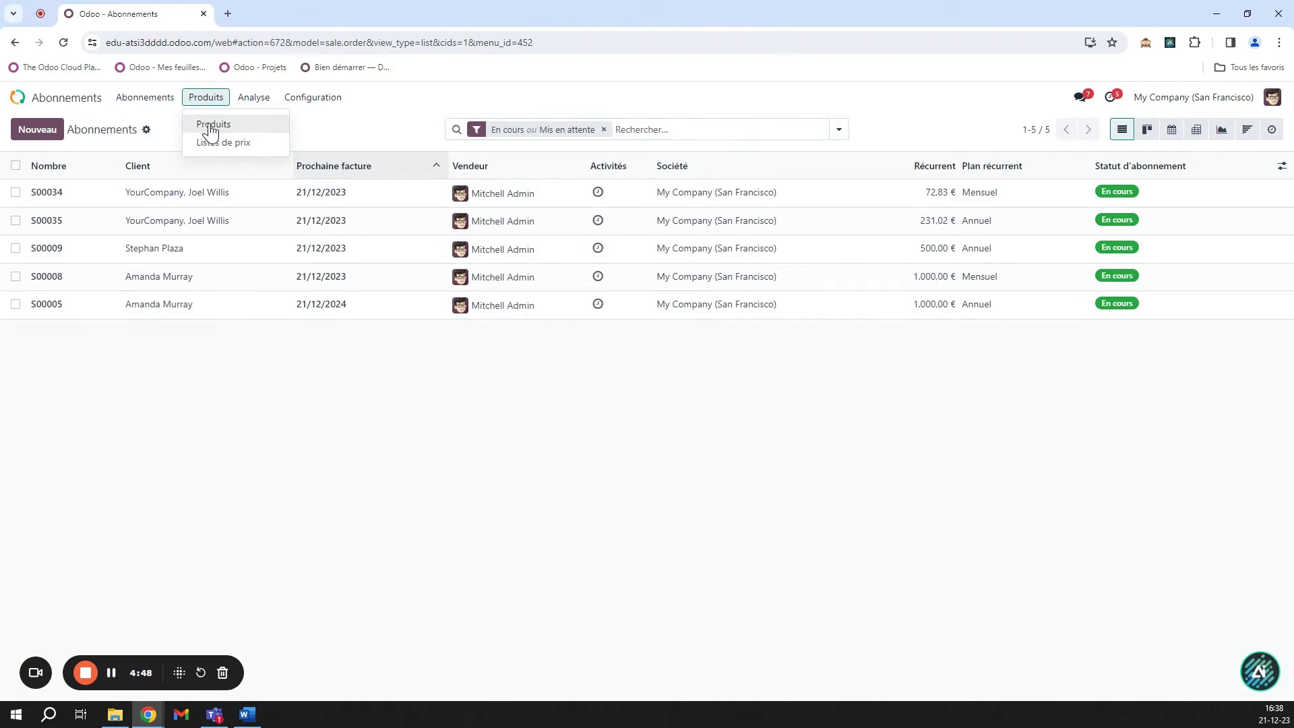
click(211, 130)
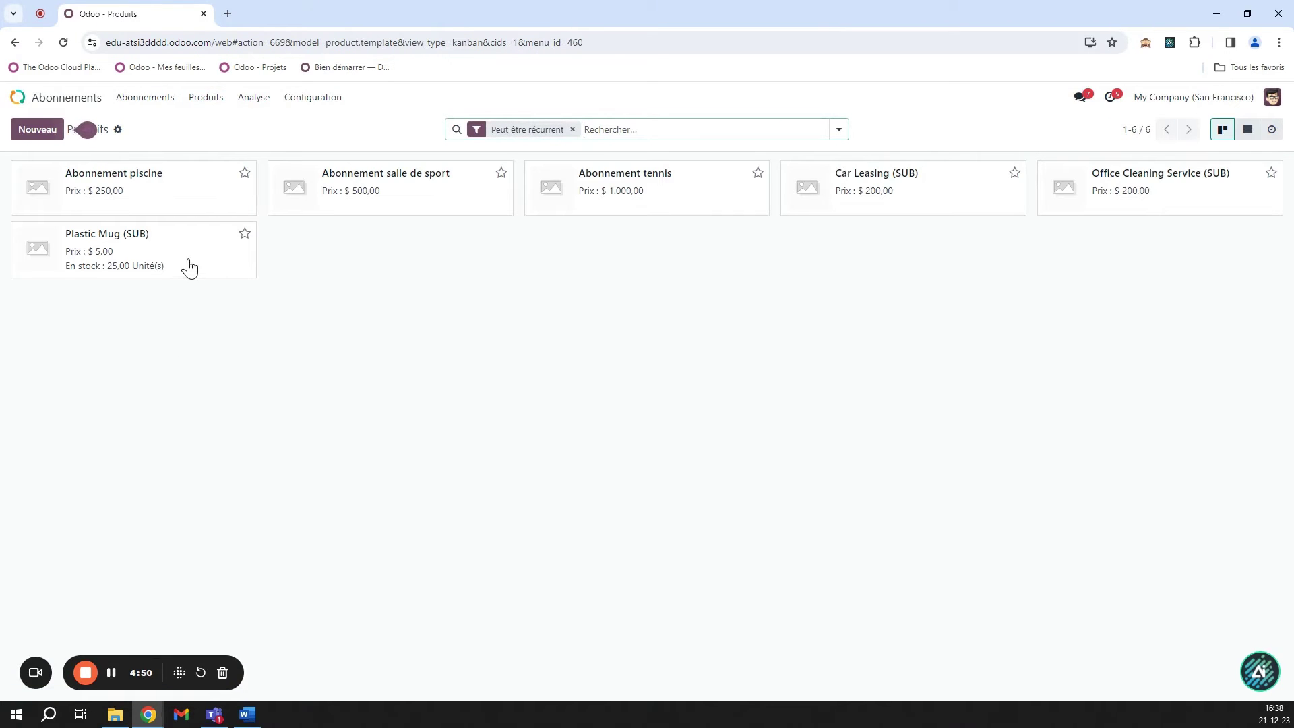
click(190, 269)
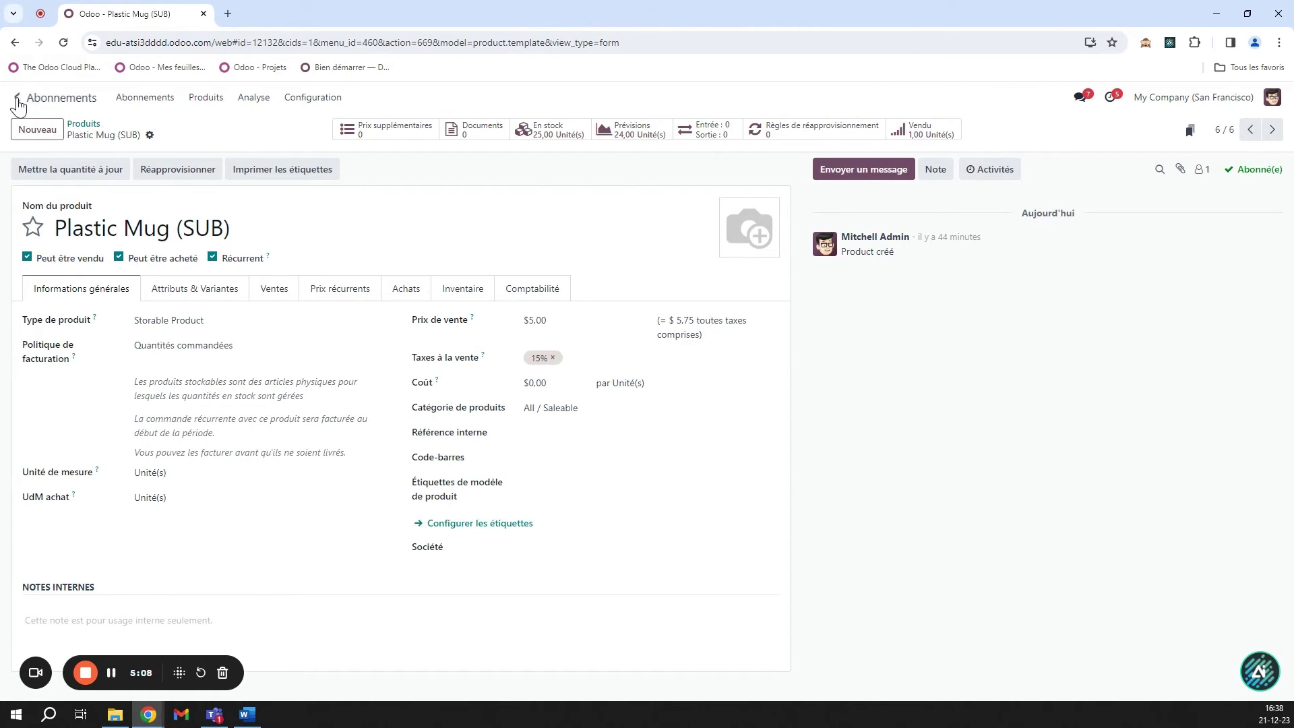
Open the Mensuel plan from the Plans récurrents configuration of the Abonnements app, and return to the apps overview
click(47, 98)
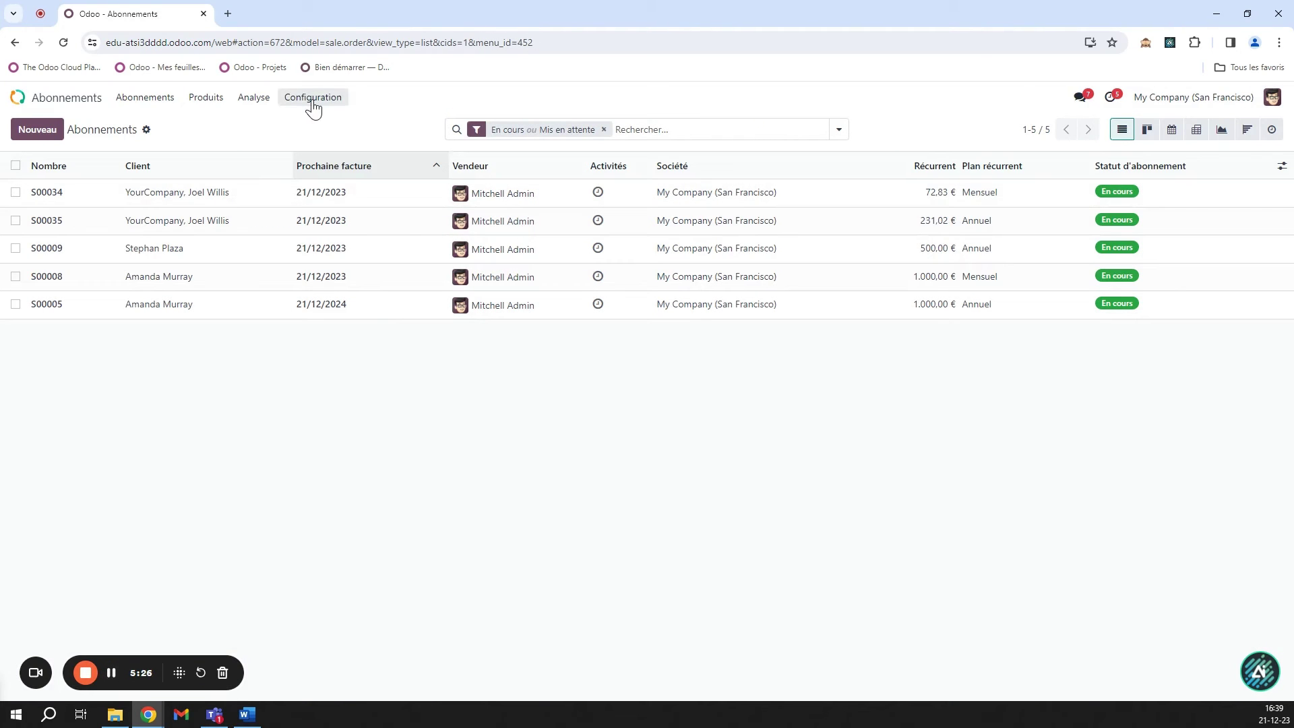
click(314, 100)
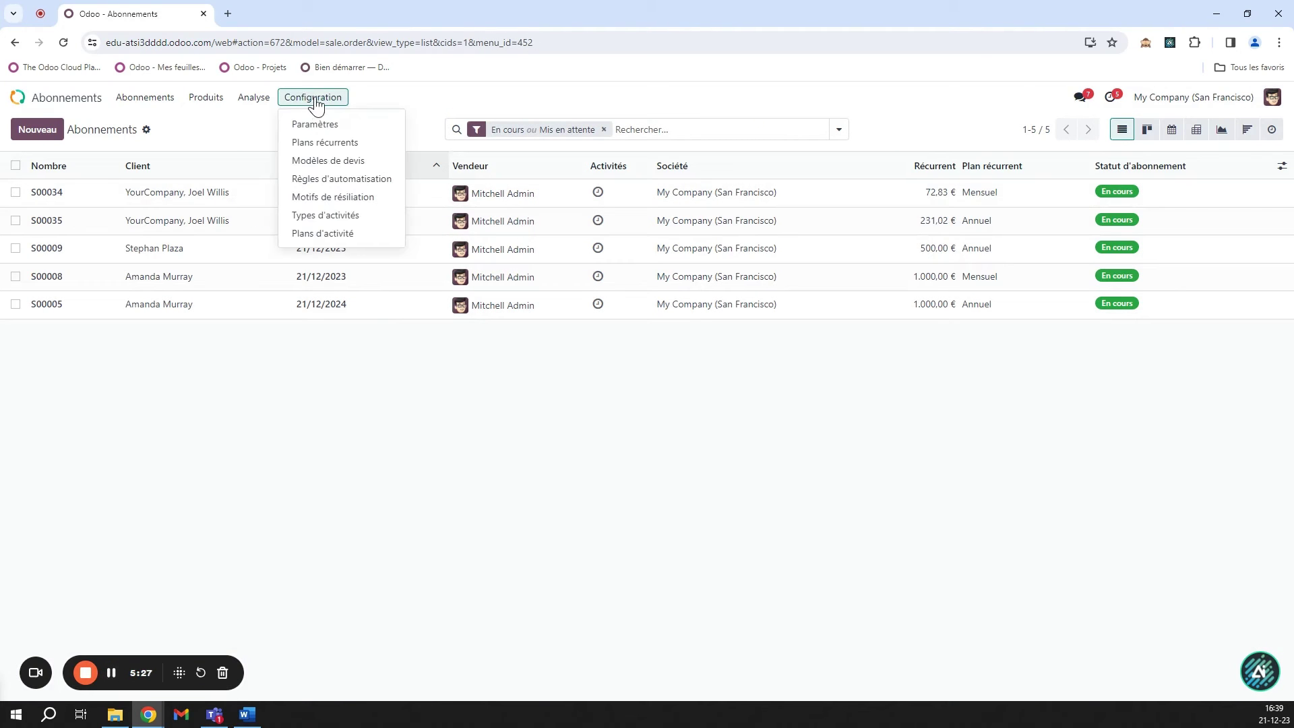
click(335, 142)
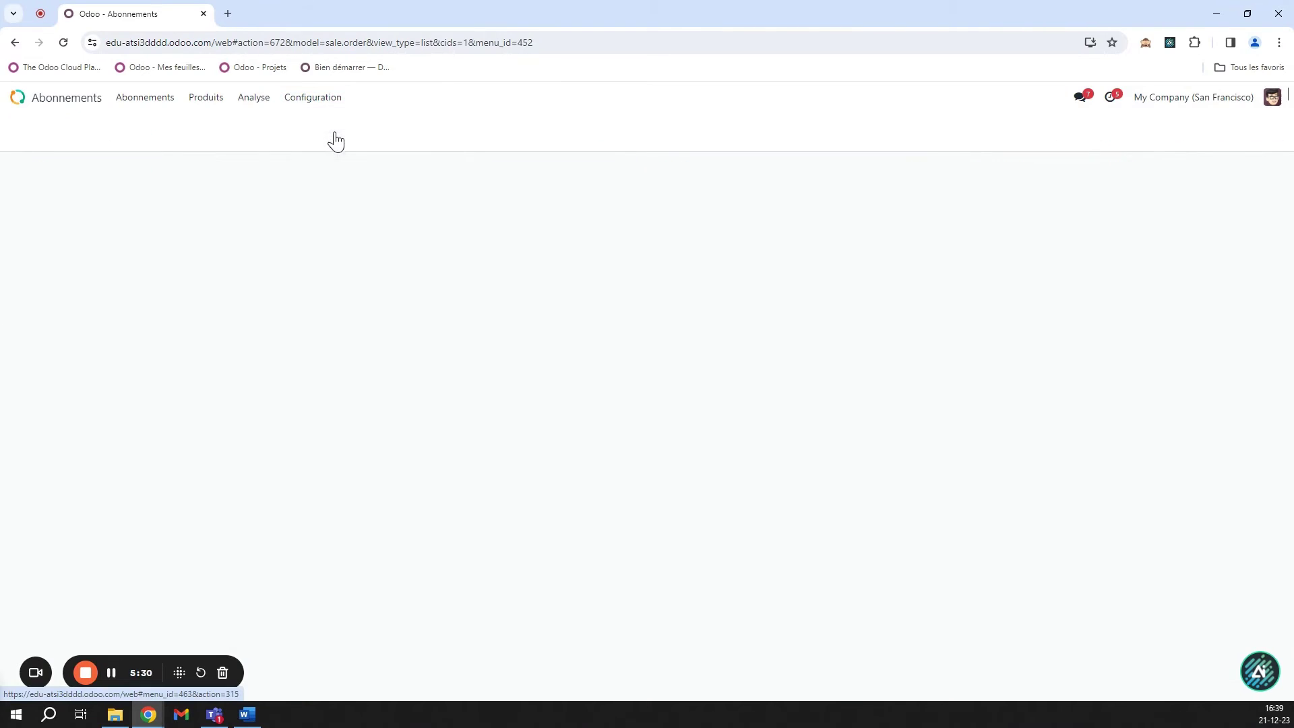
click(317, 99)
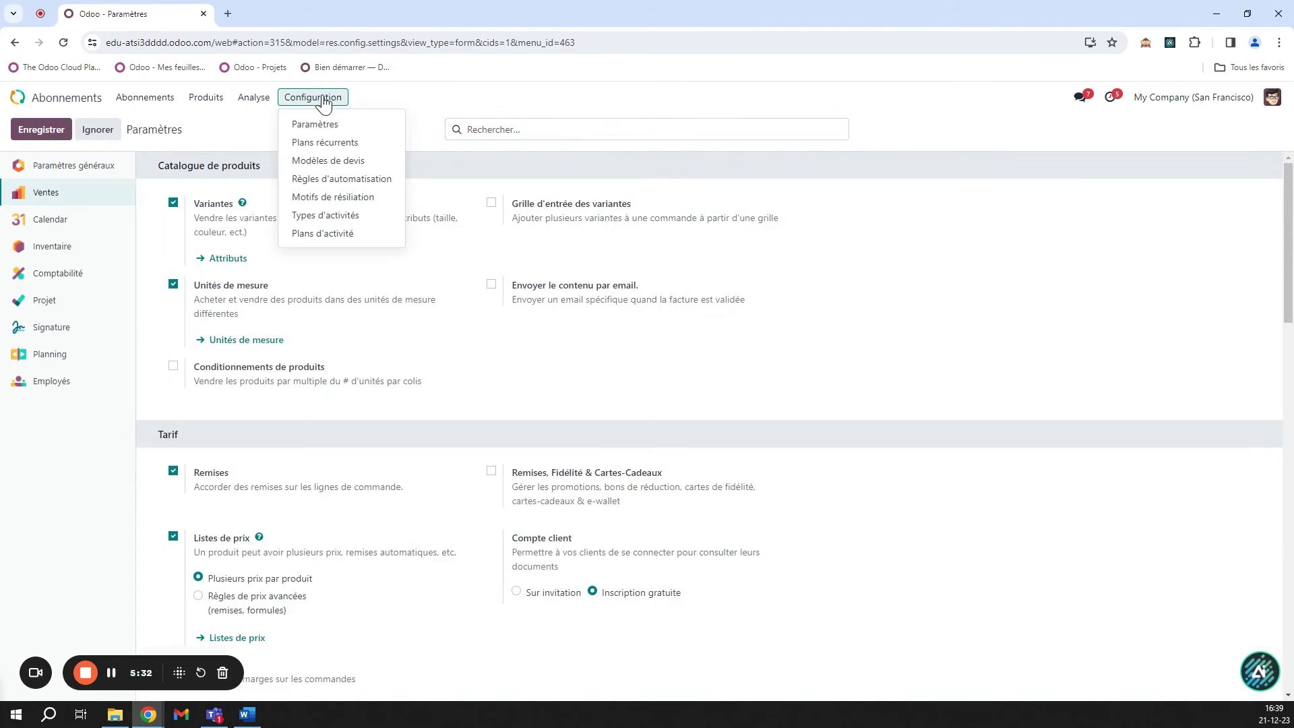
click(337, 142)
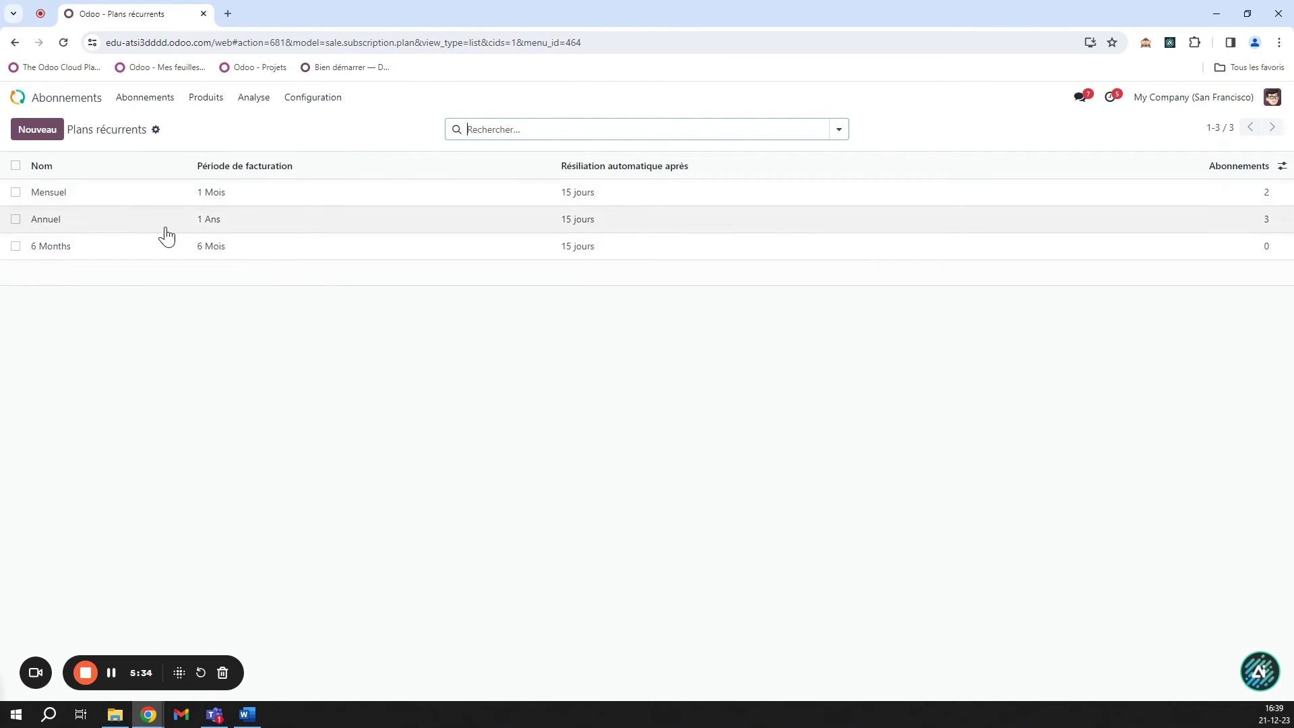
click(303, 203)
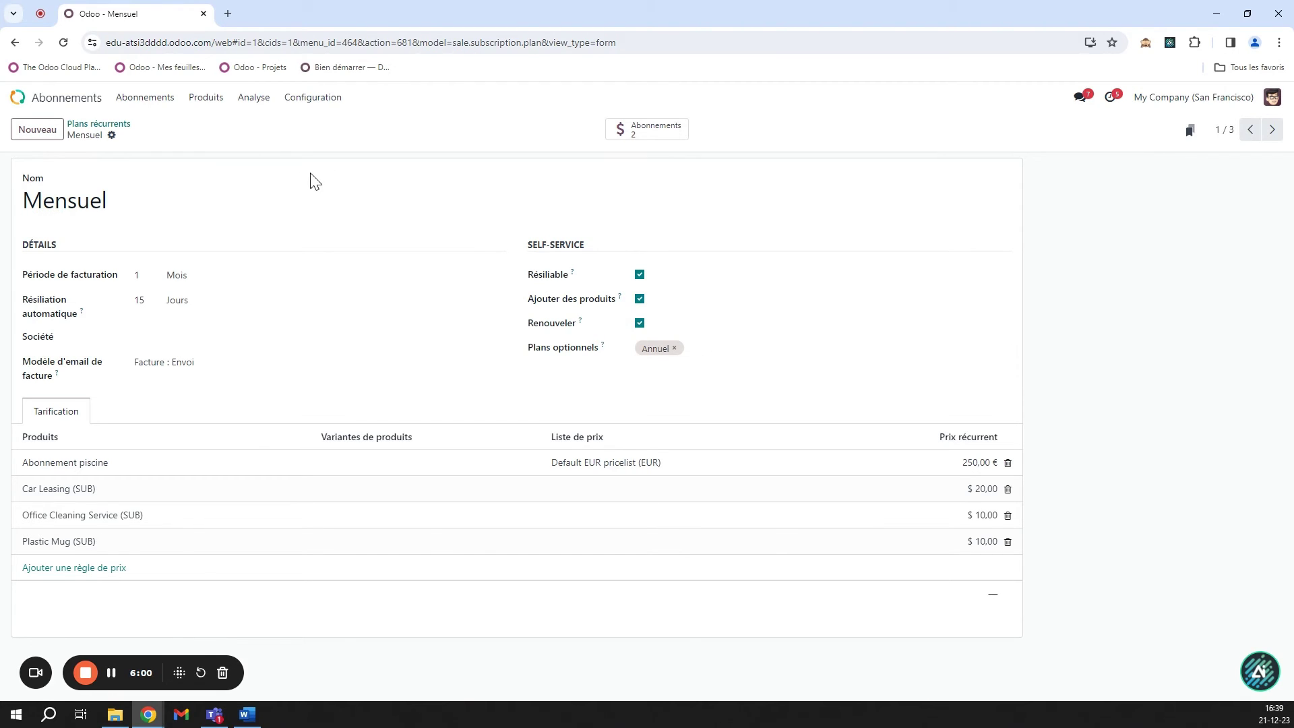
click(19, 97)
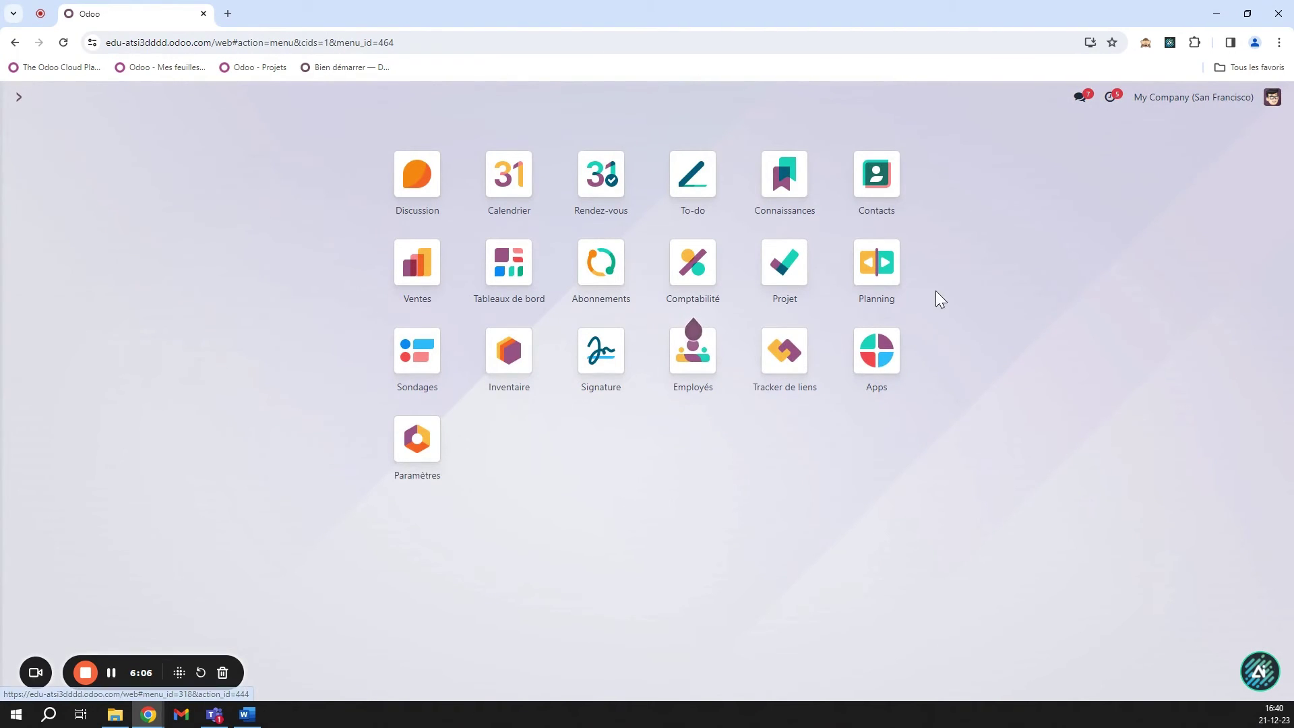
click(111, 672)
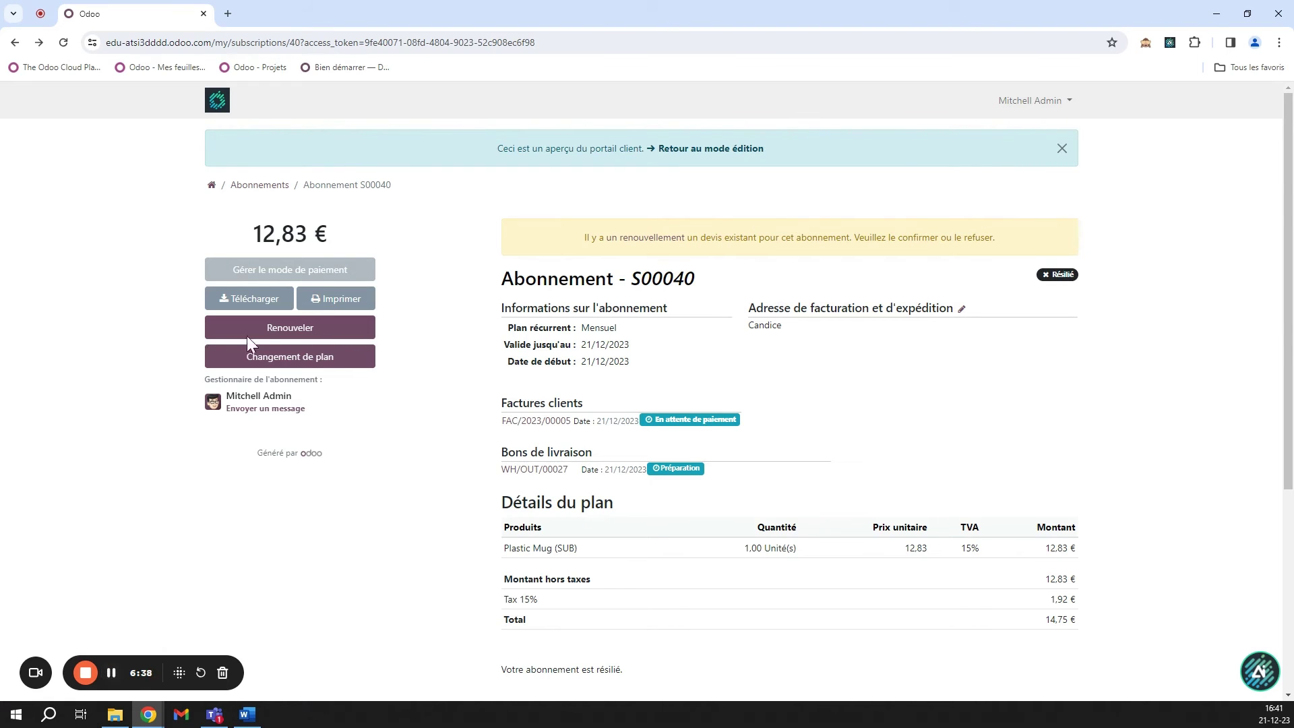
Renew the terminated Plastic Mug (SUB) subscription in the customer portal by accepting and signing its renewal quote, and return to the subscription
click(332, 330)
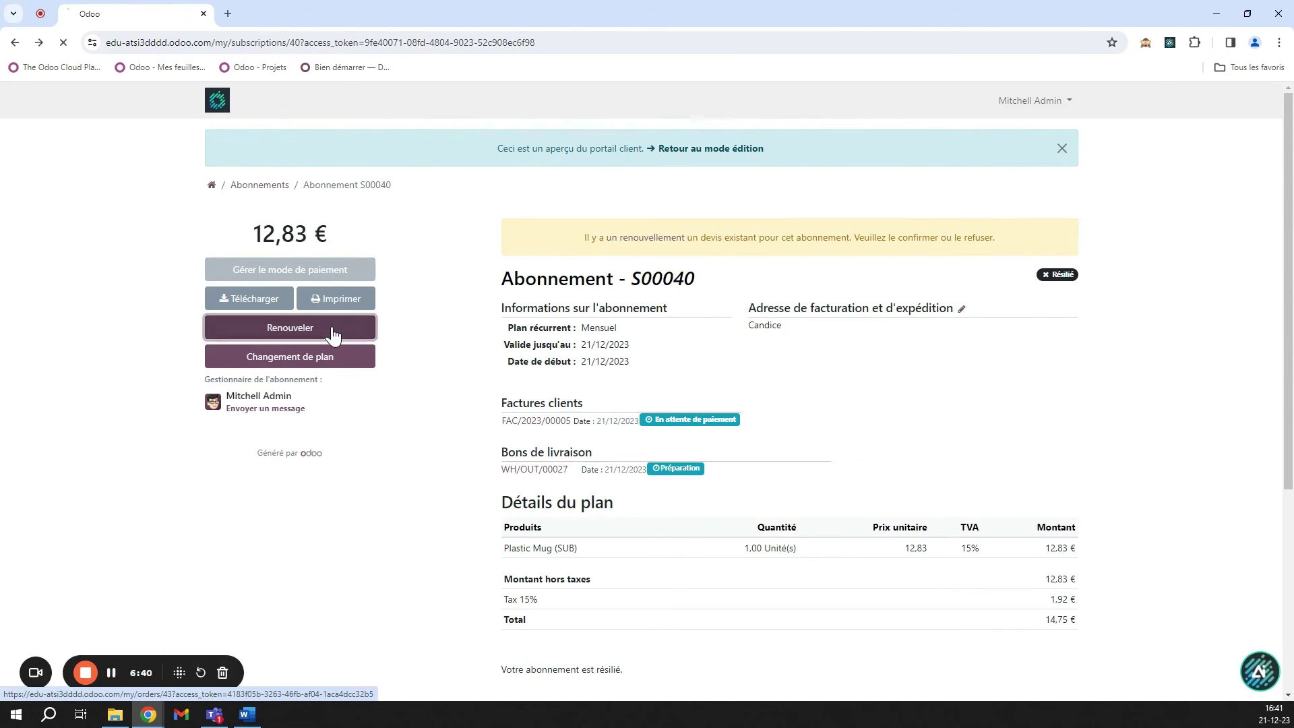
click(298, 263)
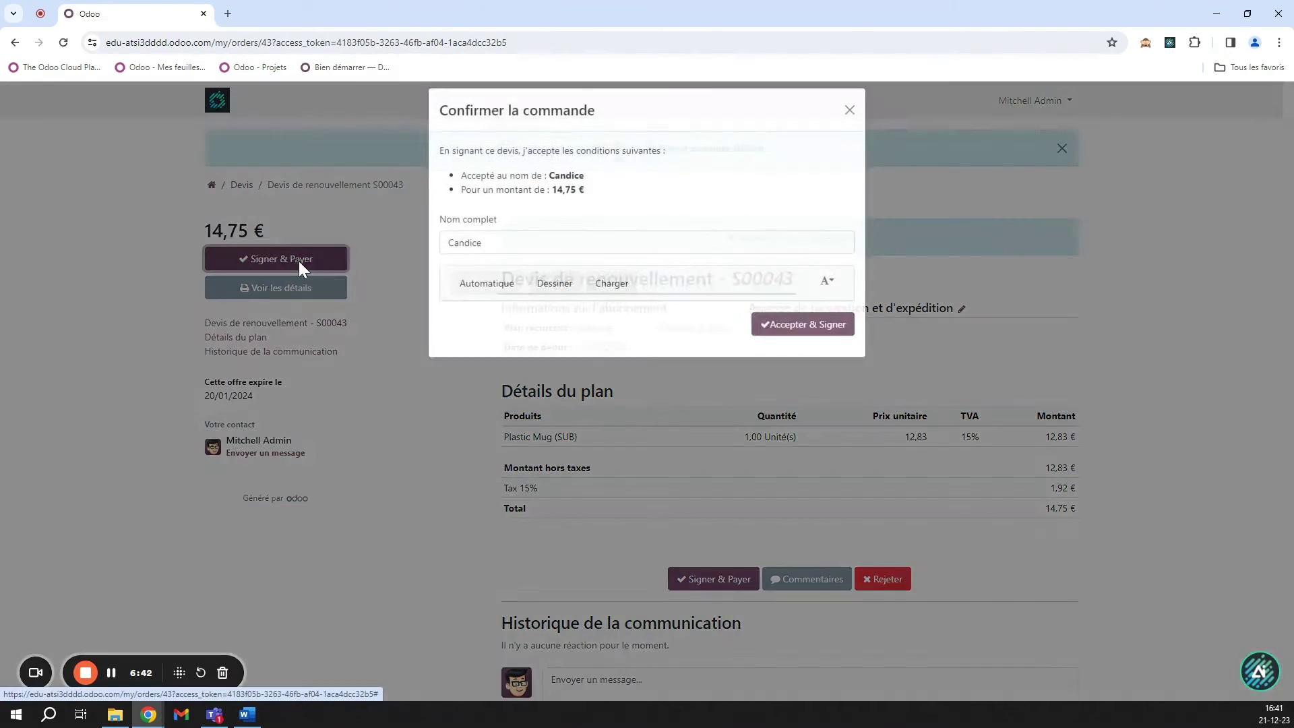
click(782, 476)
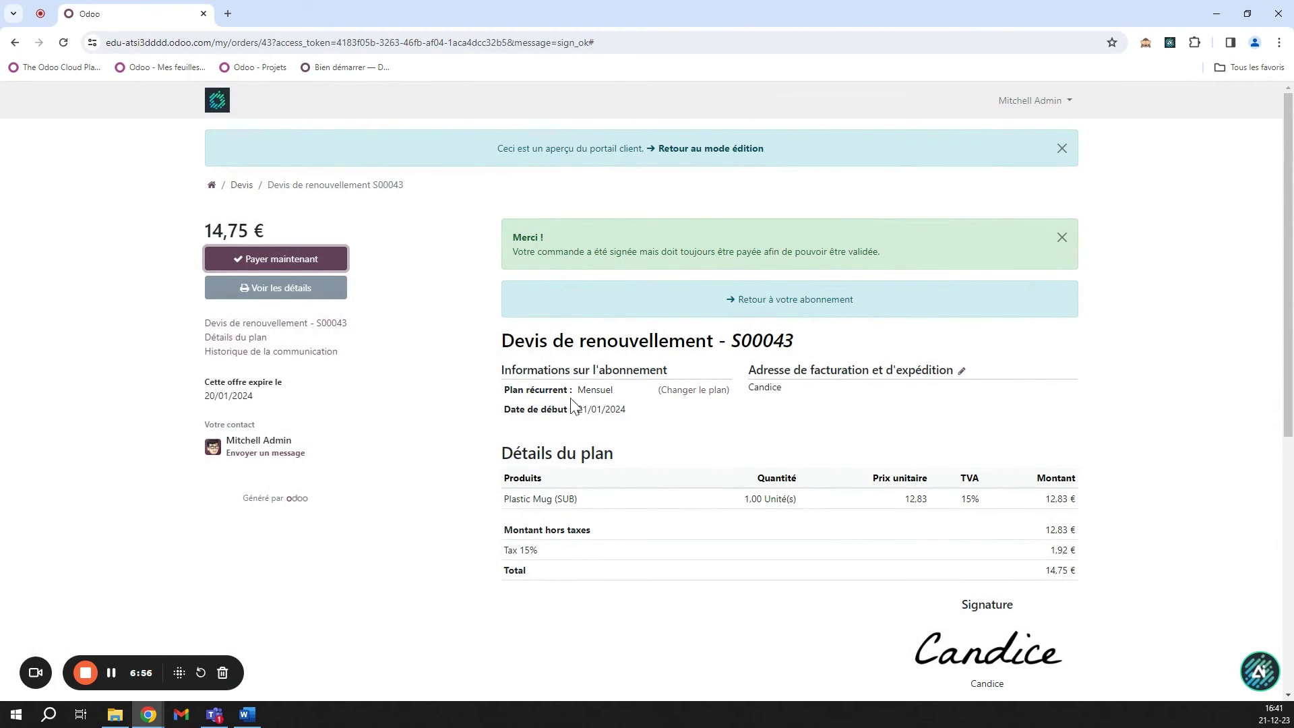
click(741, 300)
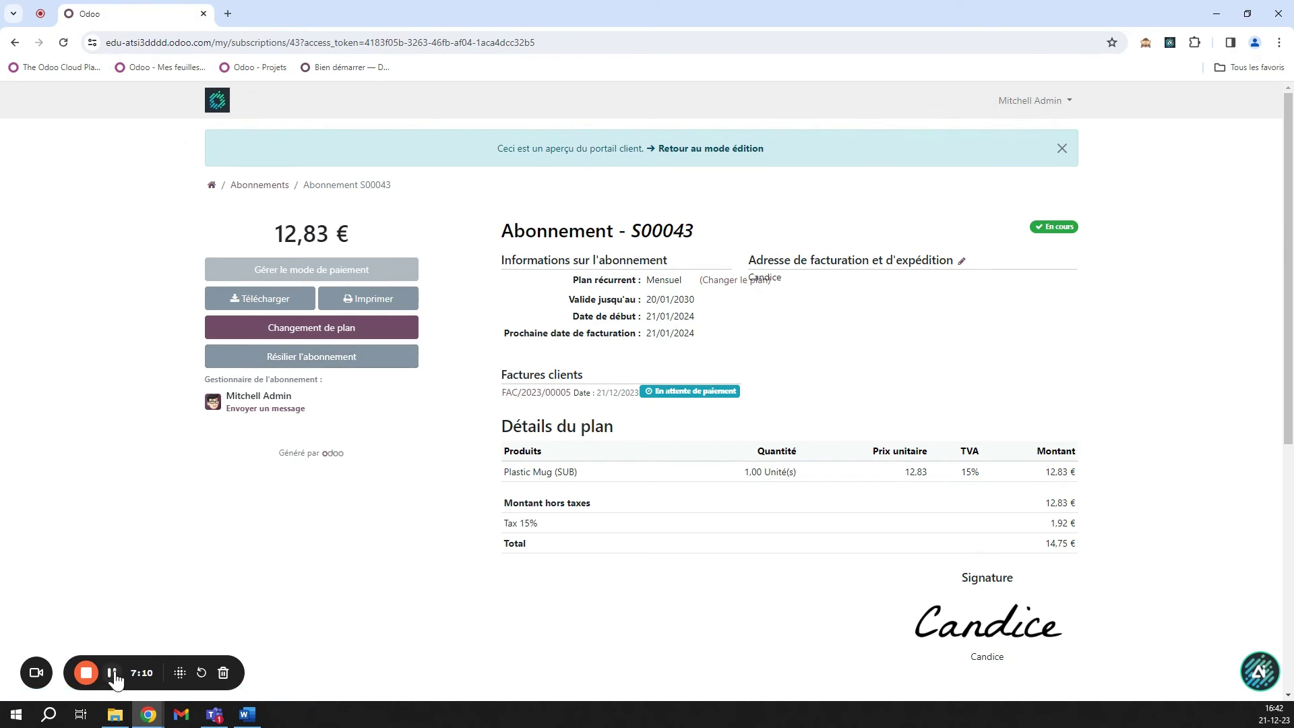
Cancel the renewed subscription with the reason "L'abonnement est trop cher", declining the offered call with the account manager
click(331, 364)
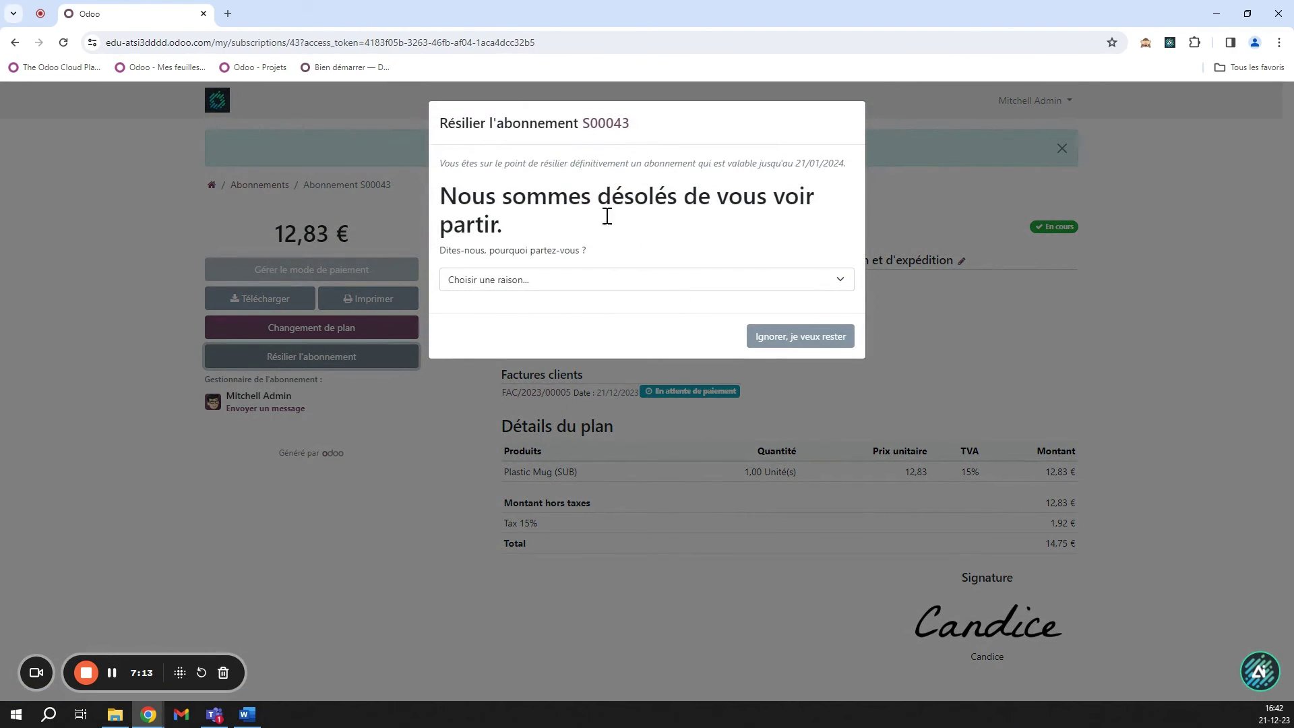
click(577, 281)
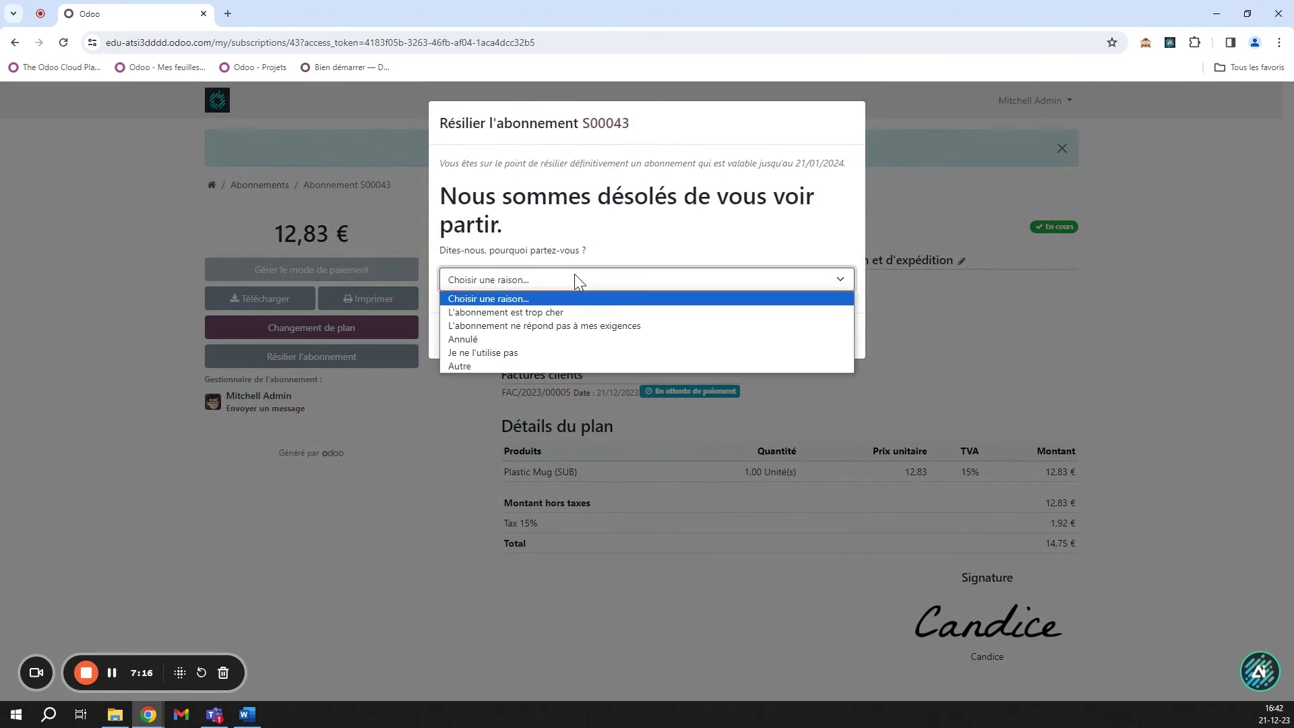
click(533, 314)
click(725, 342)
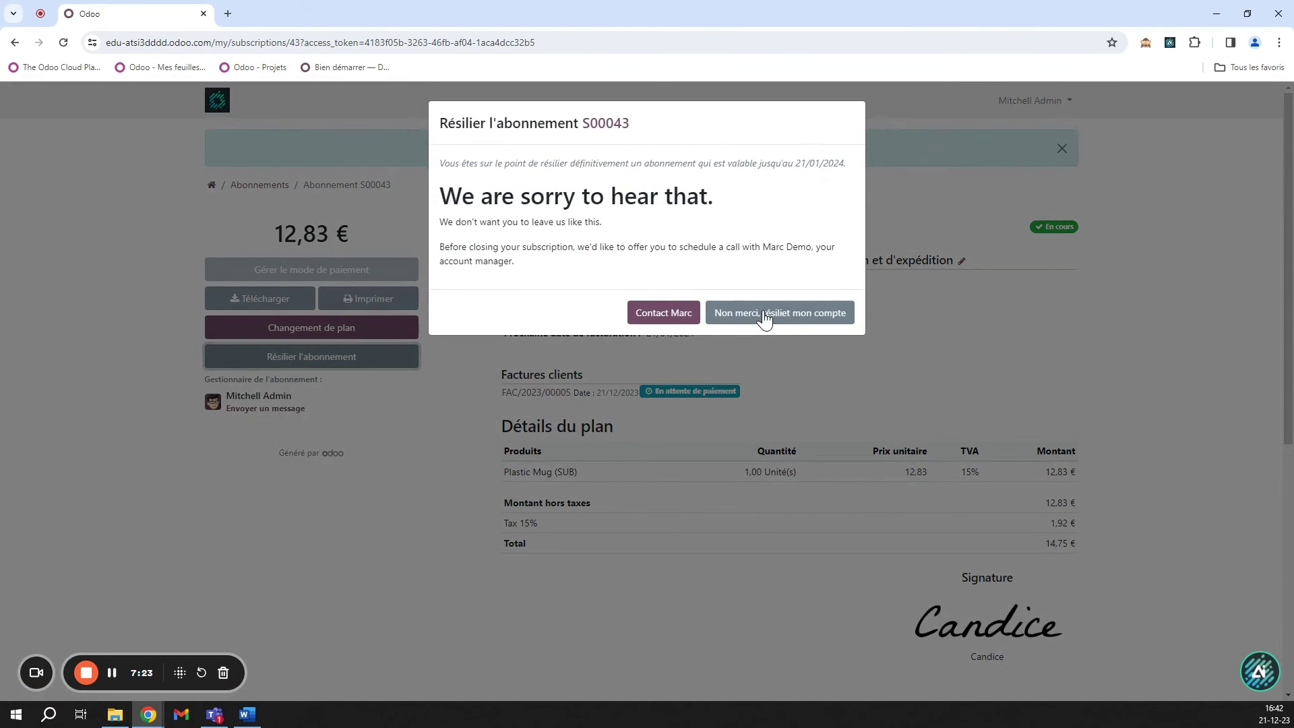
click(763, 314)
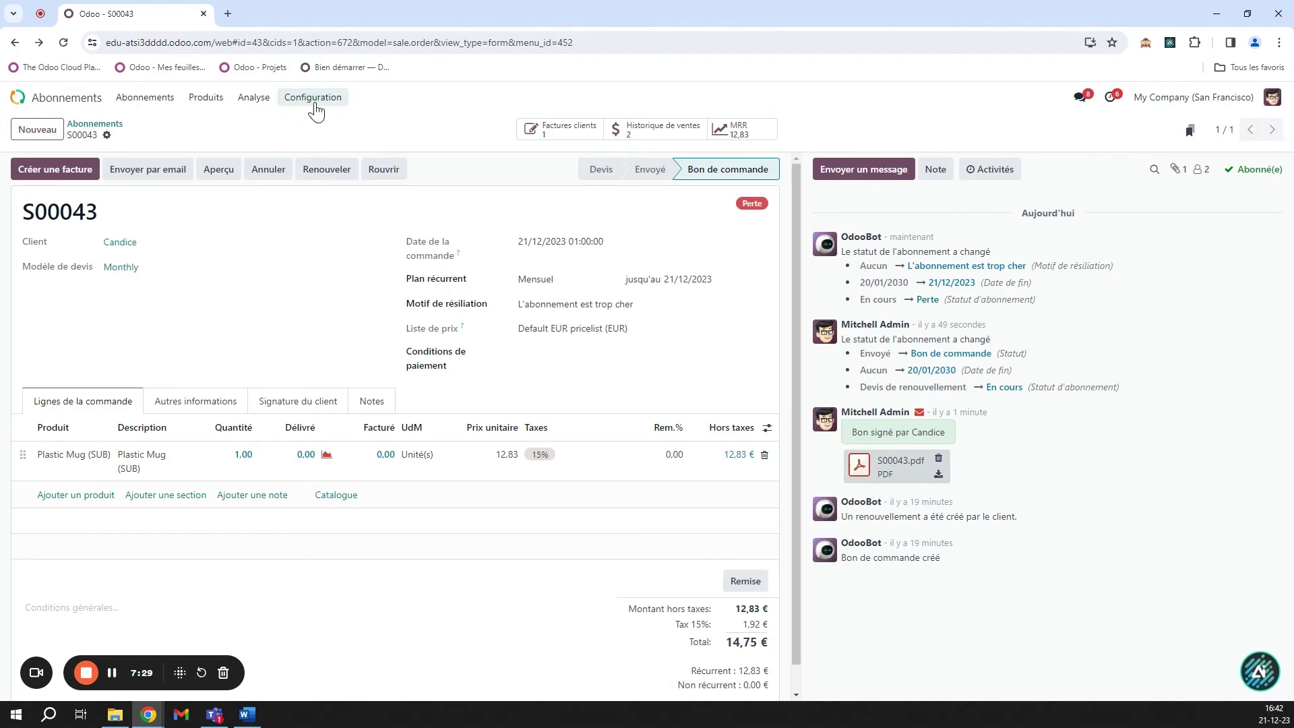
Examine the cancellation reasons and their portal visibility in the Motifs de résiliation configuration of the Abonnements app
click(313, 97)
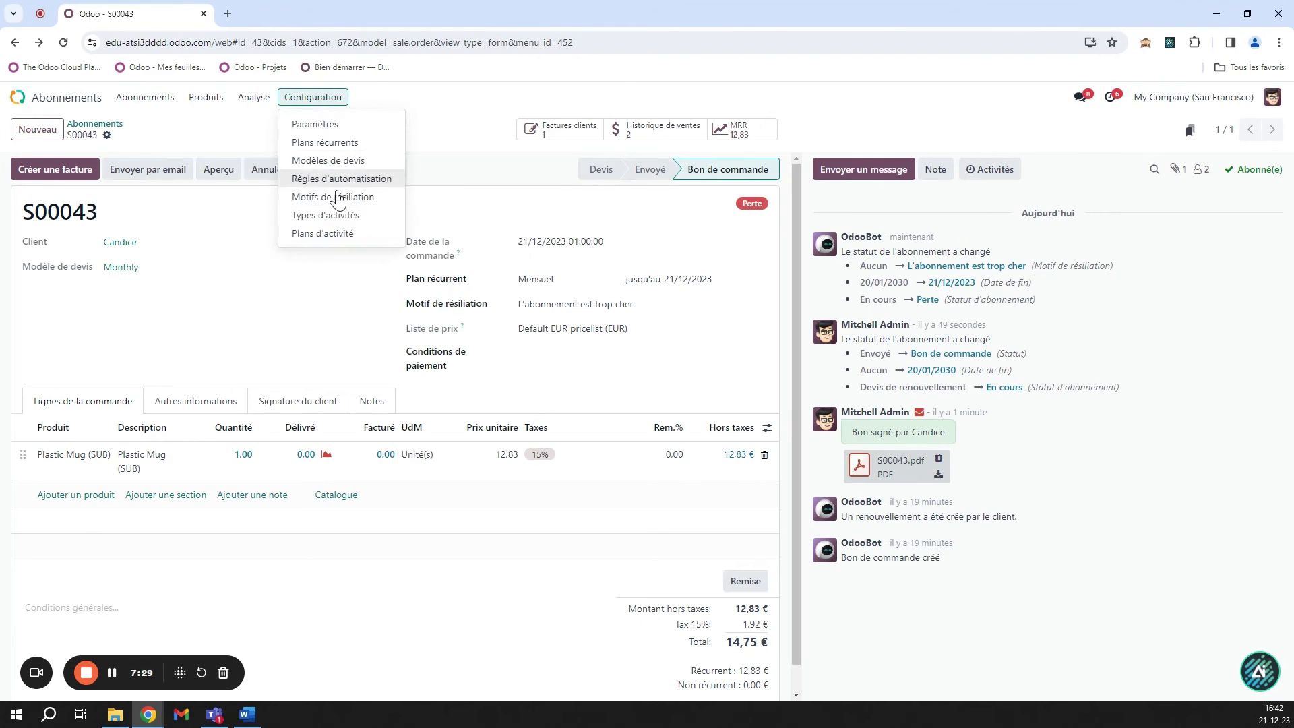
click(361, 200)
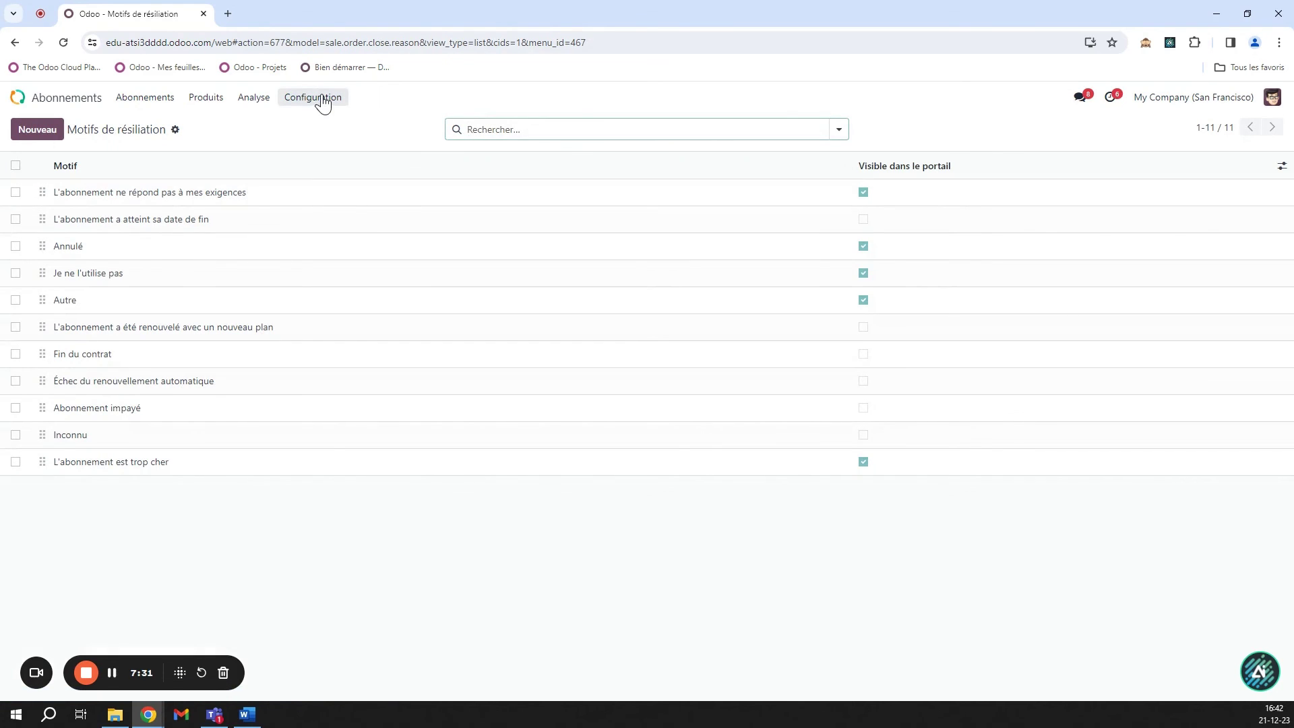
click(323, 101)
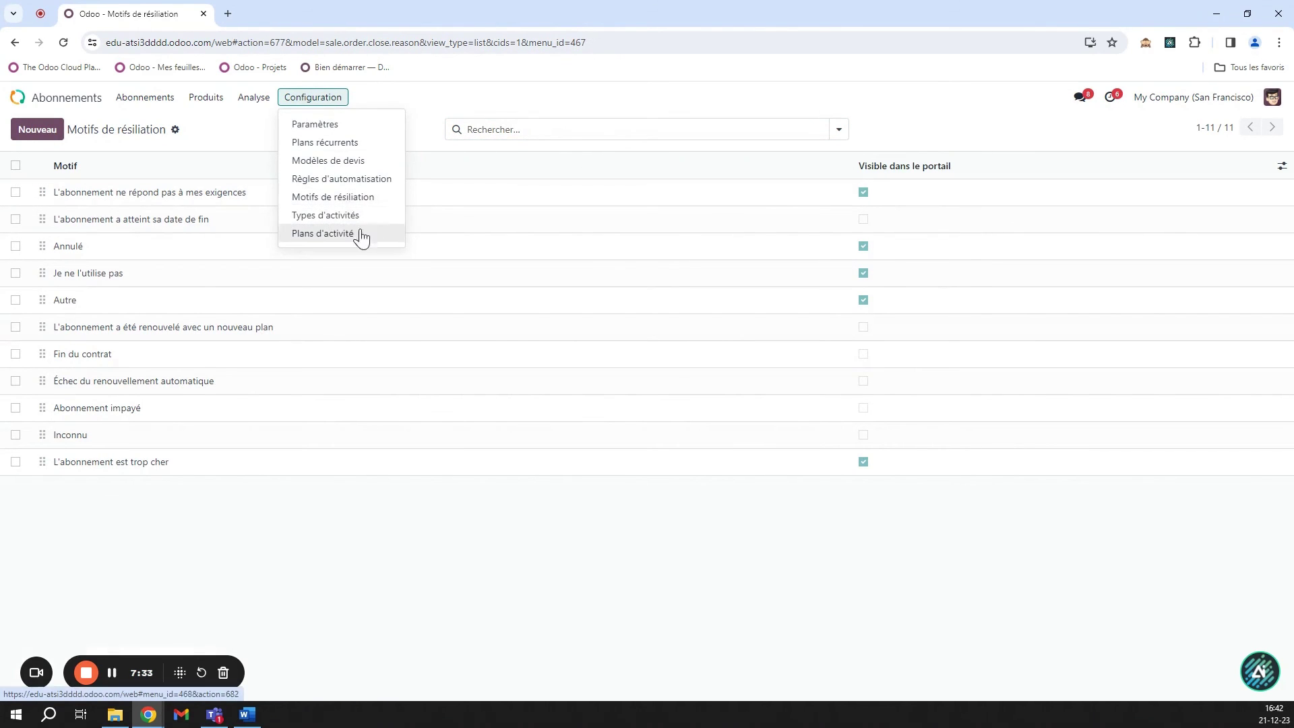
click(465, 565)
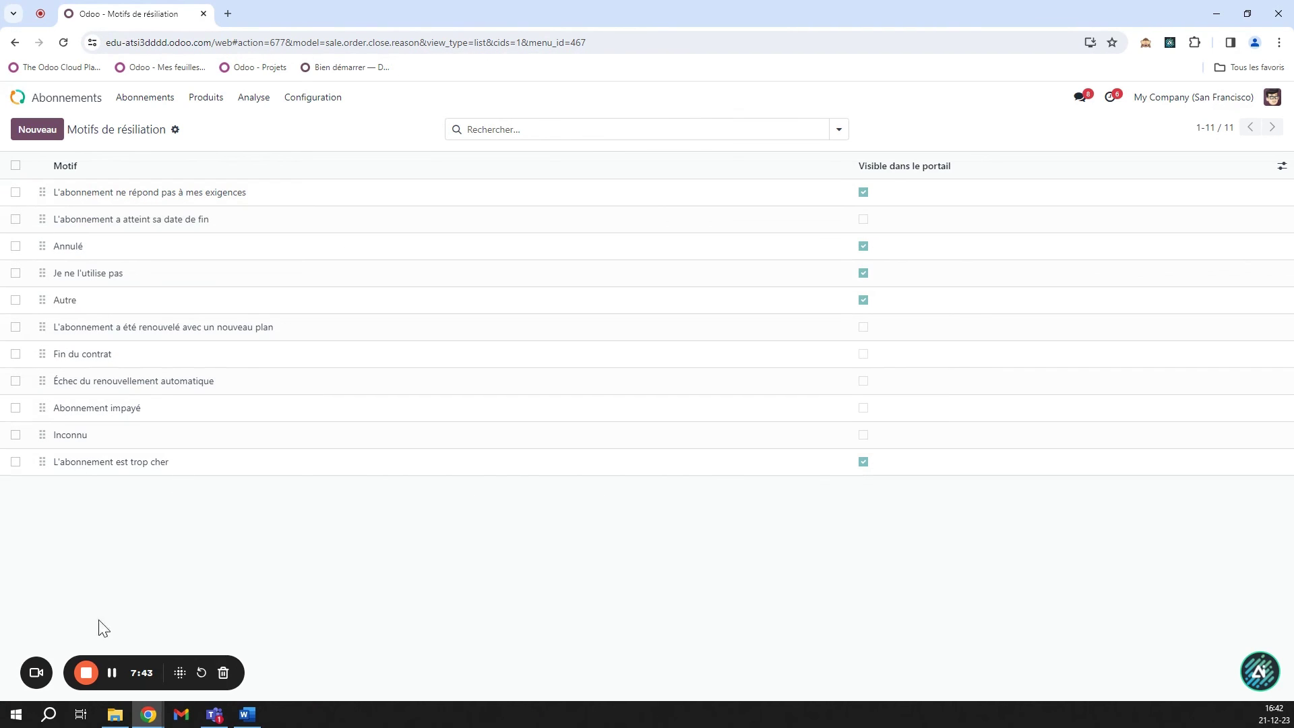
click(111, 672)
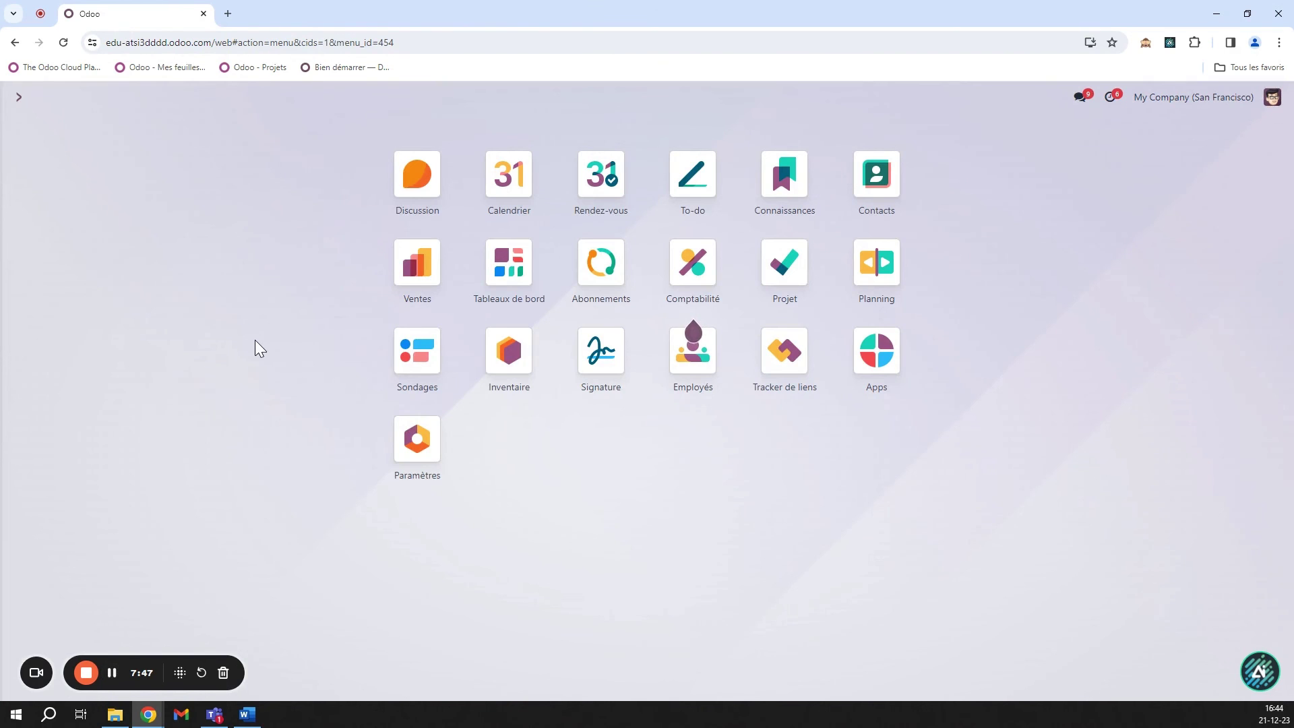
Examine the Facturation options in the Ventes settings, including consolidated subscription invoicing, and return to the apps overview
click(421, 444)
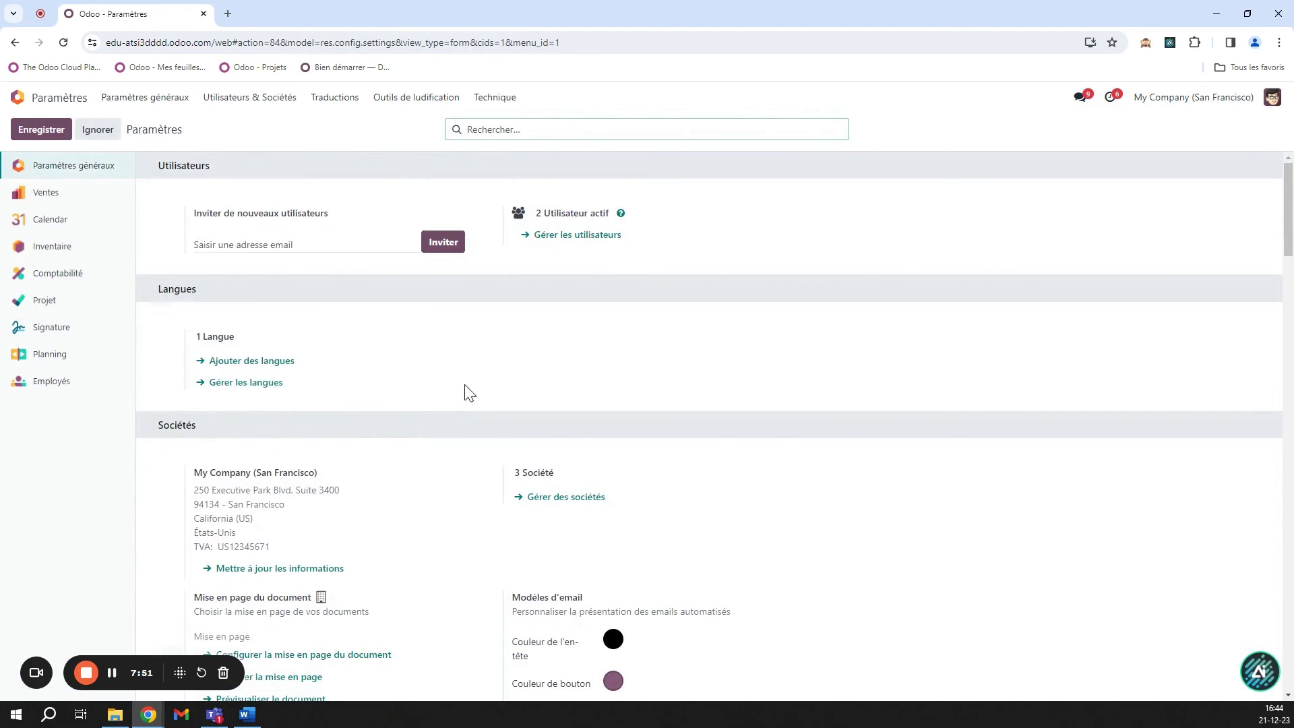
click(62, 201)
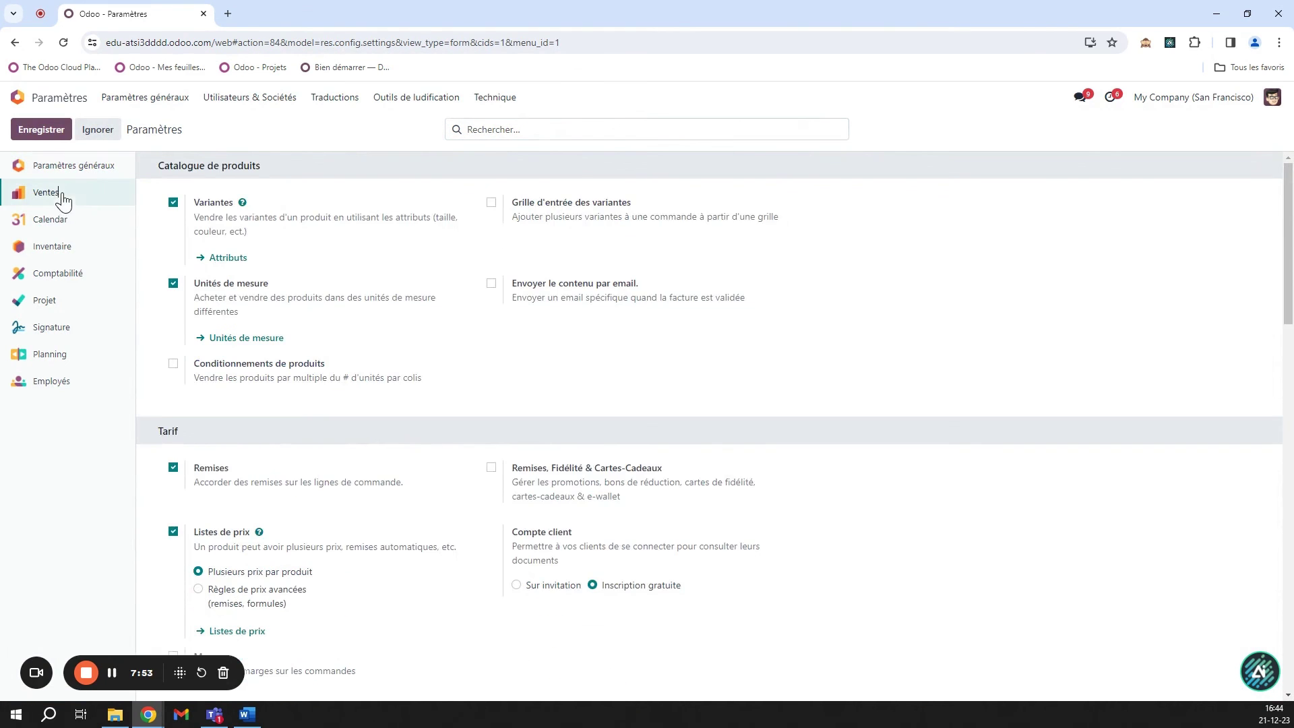
scroll(515, 485, down, 10)
scroll(516, 490, down, 4)
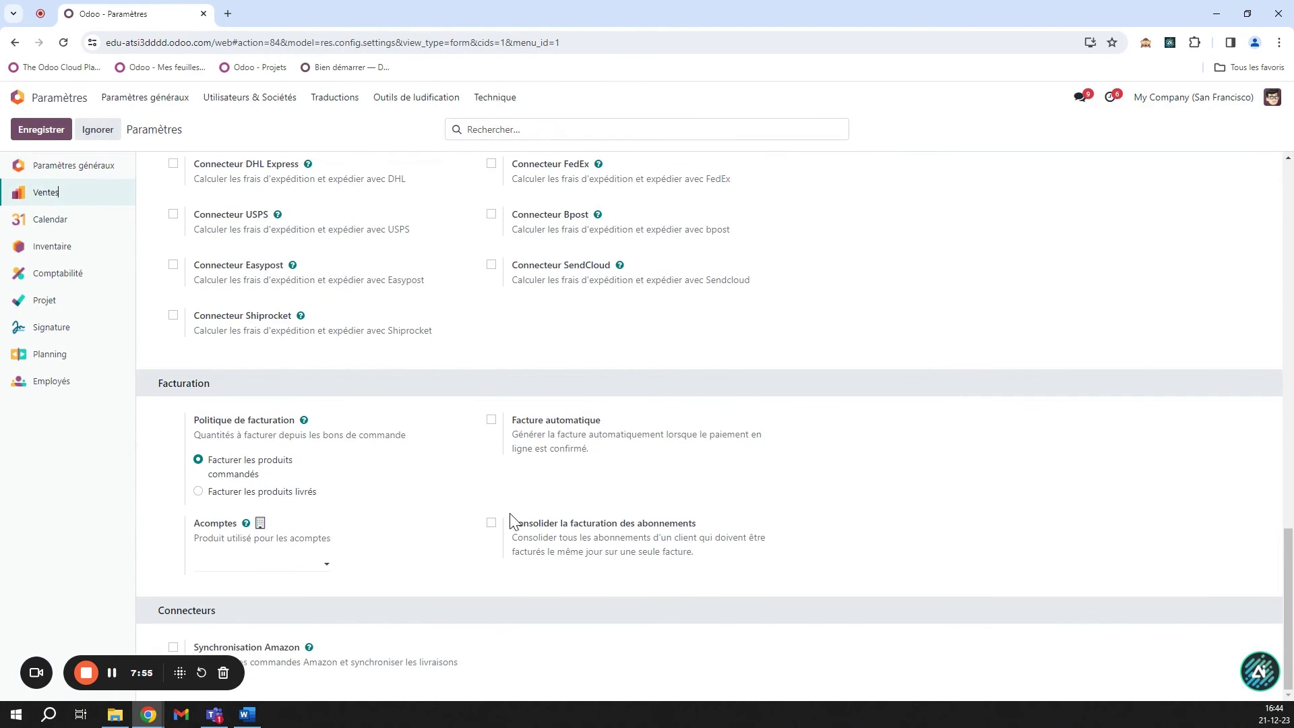
scroll(535, 500, up, 8)
click(27, 105)
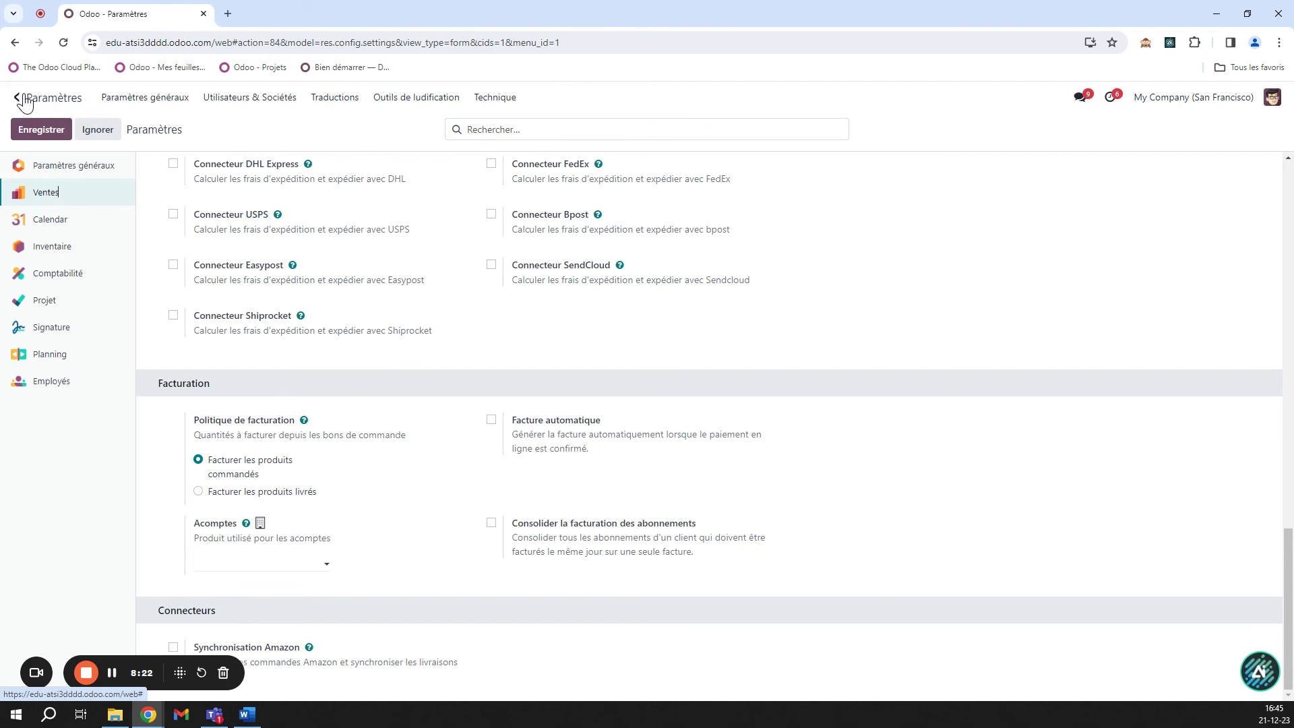
click(25, 101)
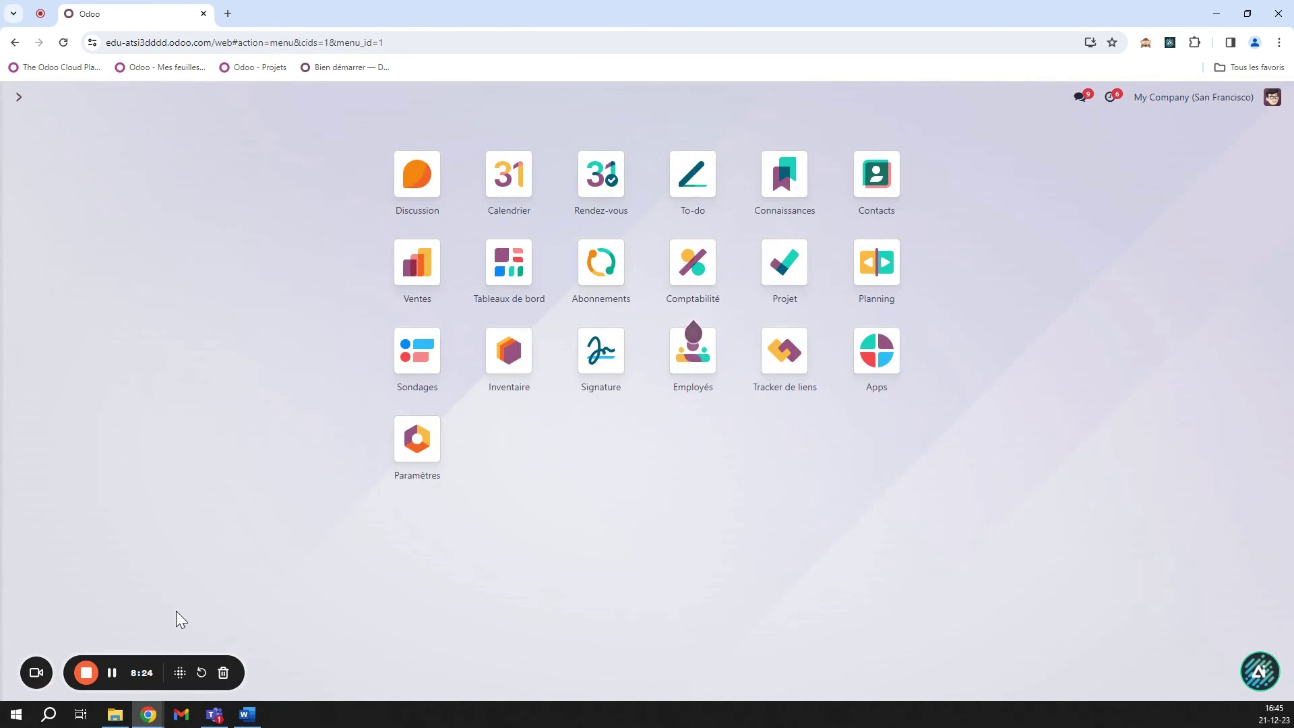